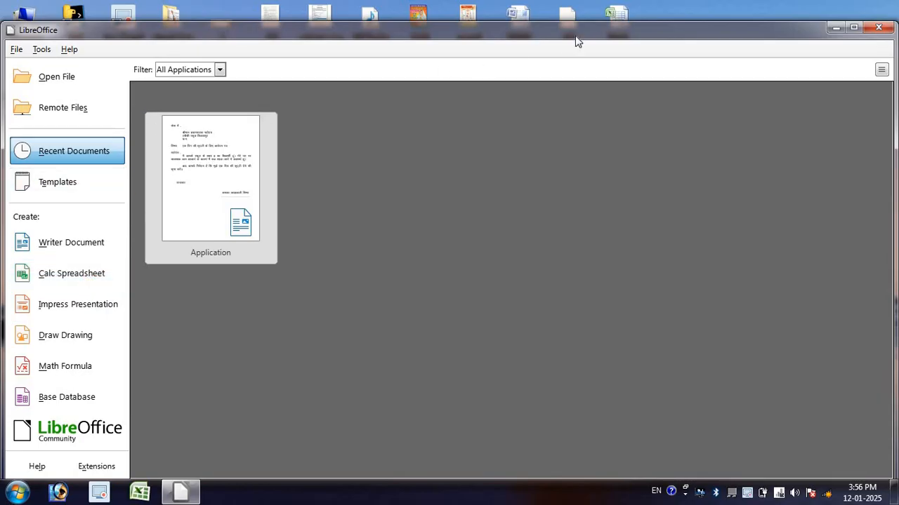
Step: Create a new Calc spreadsheet and set the font size of all its cells to 22 pt
{"action": "left_click", "coordinate": [854, 27]}
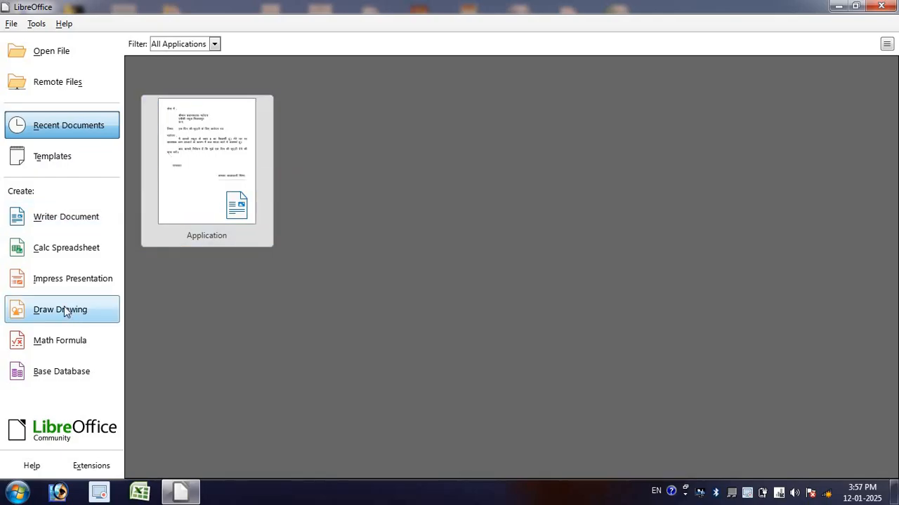
{"action": "left_click", "coordinate": [70, 251]}
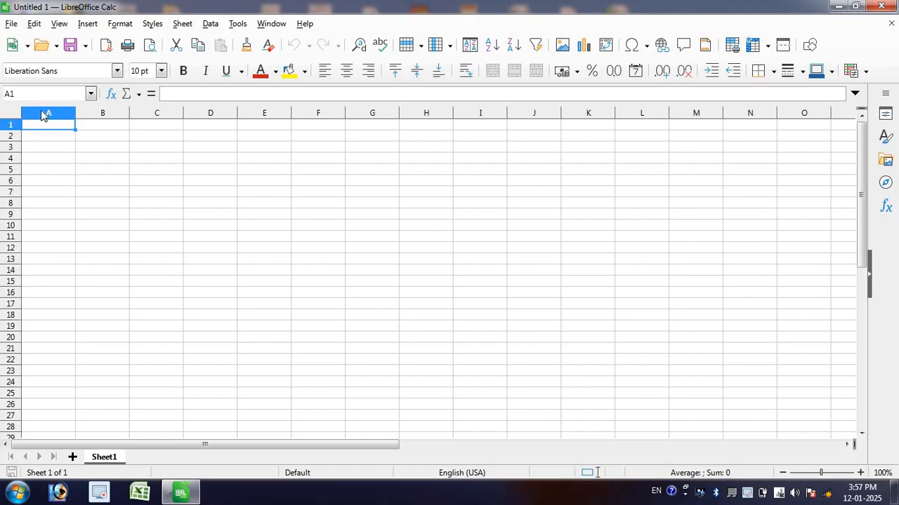
{"action": "left_click", "coordinate": [12, 114]}
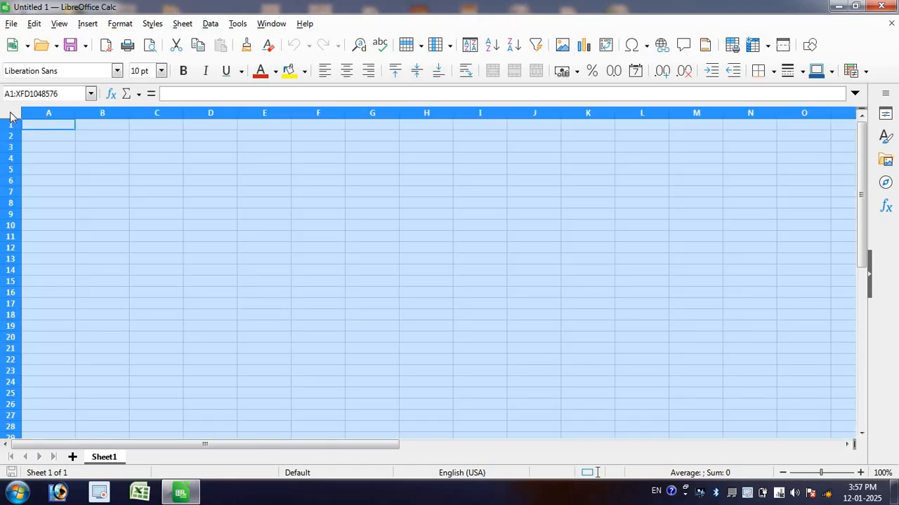
{"action": "left_click", "coordinate": [160, 70]}
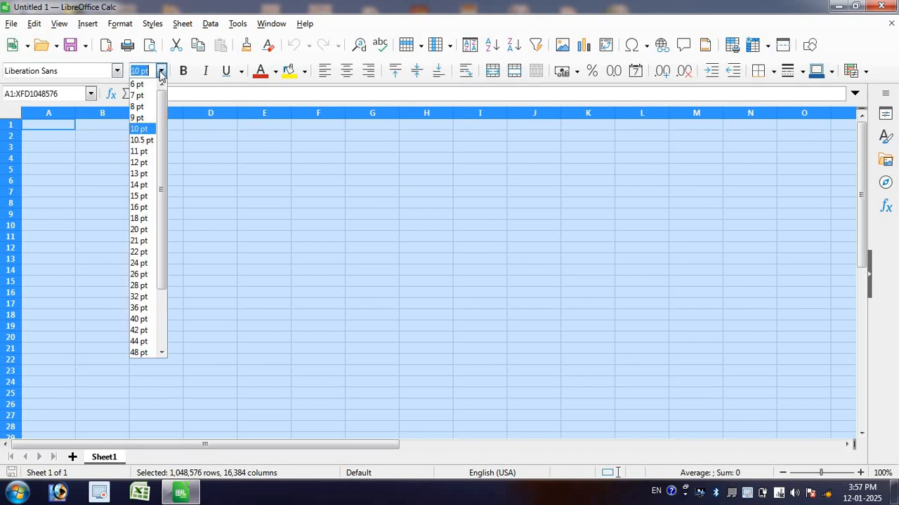
{"action": "left_click", "coordinate": [138, 256]}
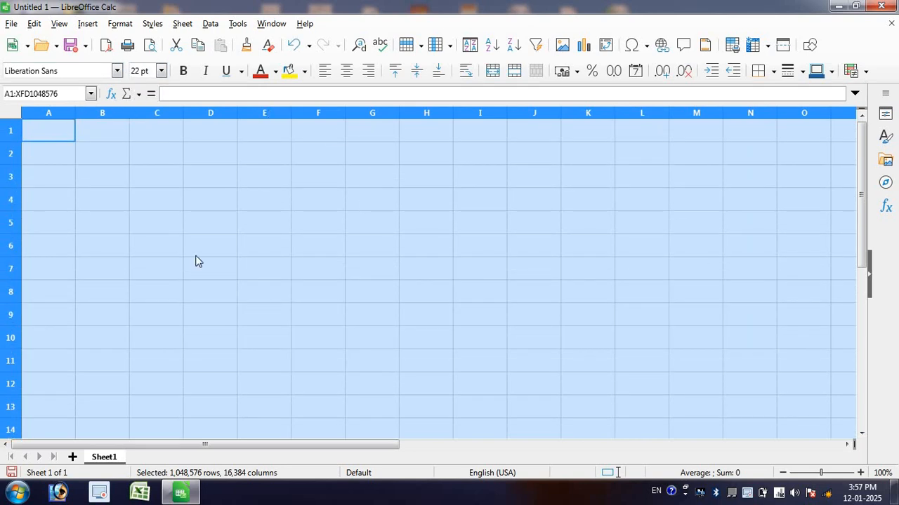
{"action": "left_click", "coordinate": [92, 158]}
{"action": "left_click", "coordinate": [50, 137]}
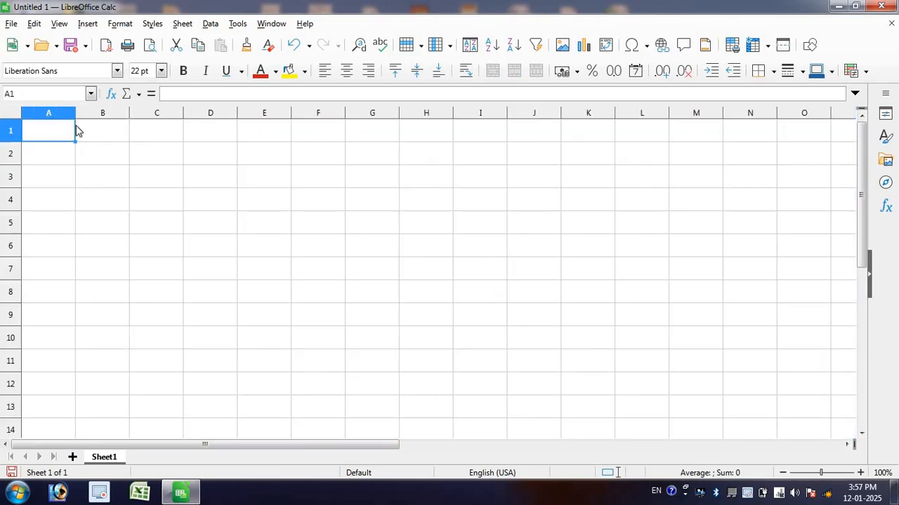
{"action": "left_click", "coordinate": [79, 132]}
{"action": "left_click", "coordinate": [145, 160]}
{"action": "left_click", "coordinate": [152, 137]}
{"action": "left_click", "coordinate": [202, 166]}
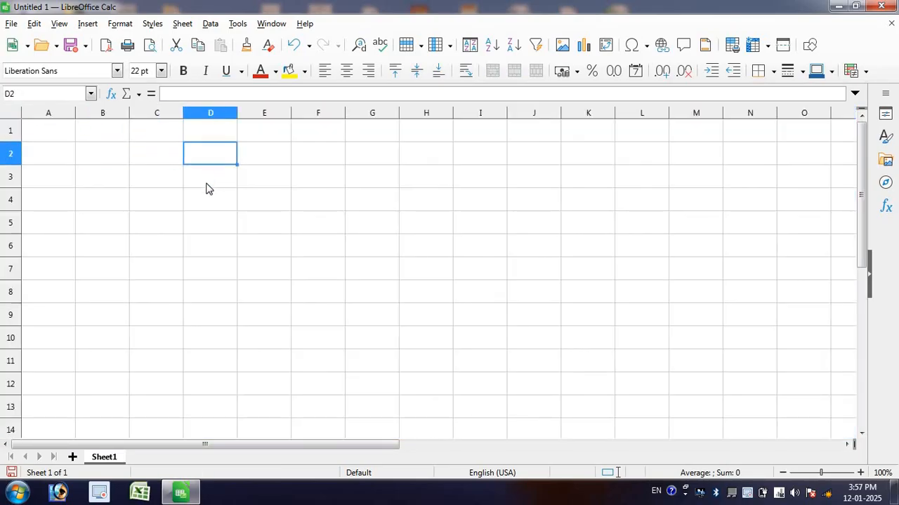
{"action": "left_click_drag", "start_coordinate": [208, 199], "coordinate": [156, 201]}
{"action": "left_click", "coordinate": [62, 175]}
{"action": "left_click", "coordinate": [61, 156]}
{"action": "left_click", "coordinate": [59, 136]}
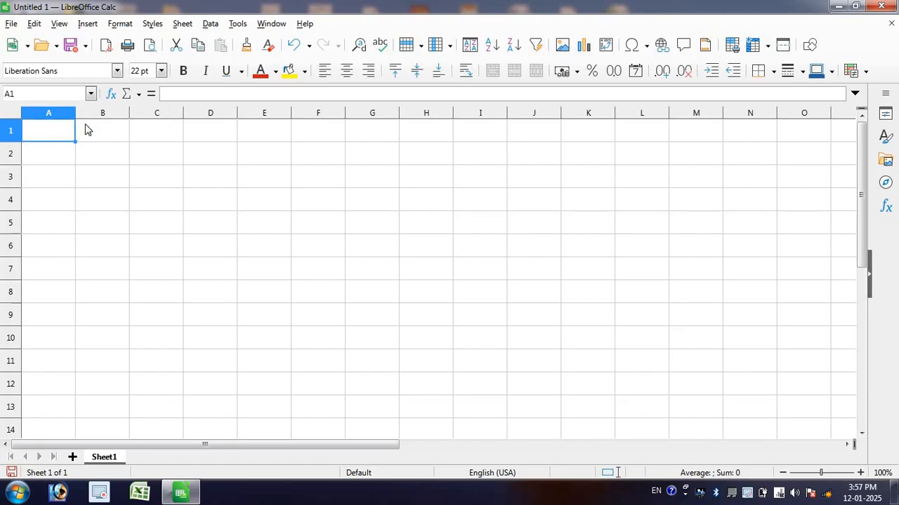
Step: Format all cells of the sheet as bold with the Dark Red 2 font color
{"action": "left_click", "coordinate": [12, 114]}
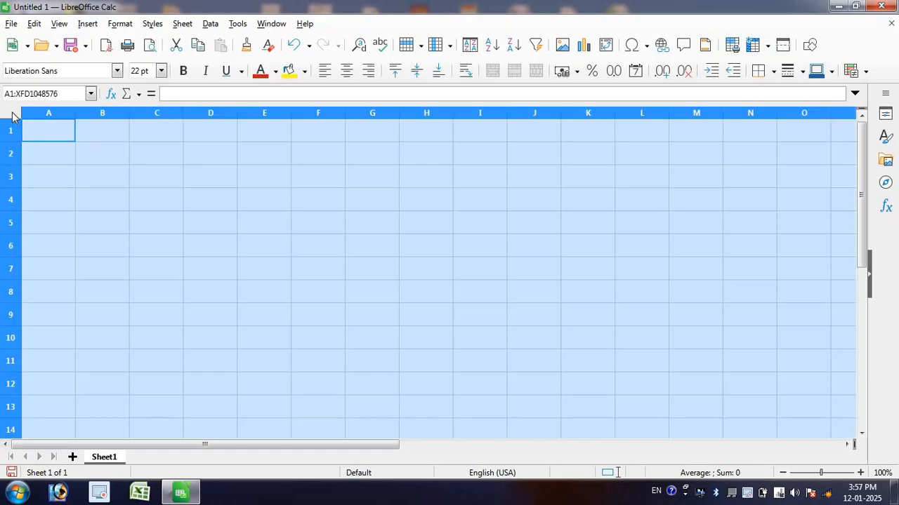
{"action": "left_click", "coordinate": [184, 74]}
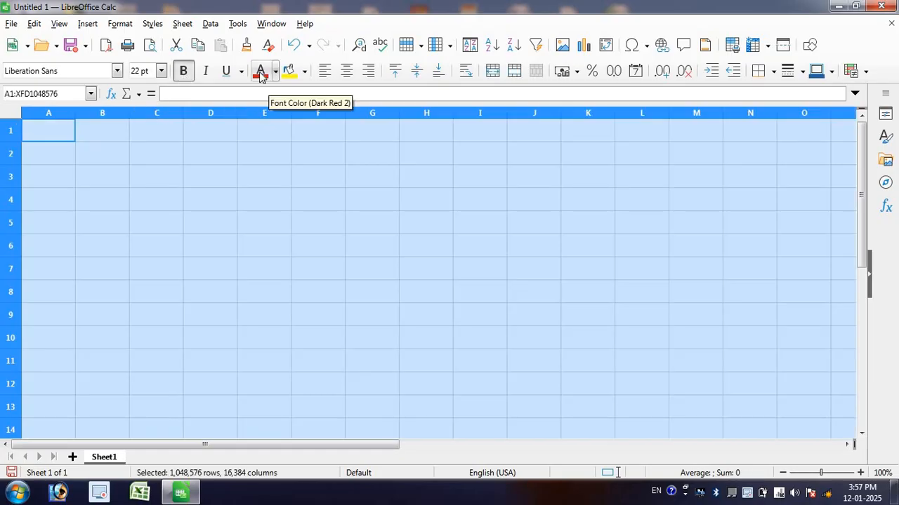
{"action": "left_click", "coordinate": [259, 73]}
Step: Enter the column headings No1 in cell A1 and No2 in cell B1
{"action": "left_click", "coordinate": [72, 133]}
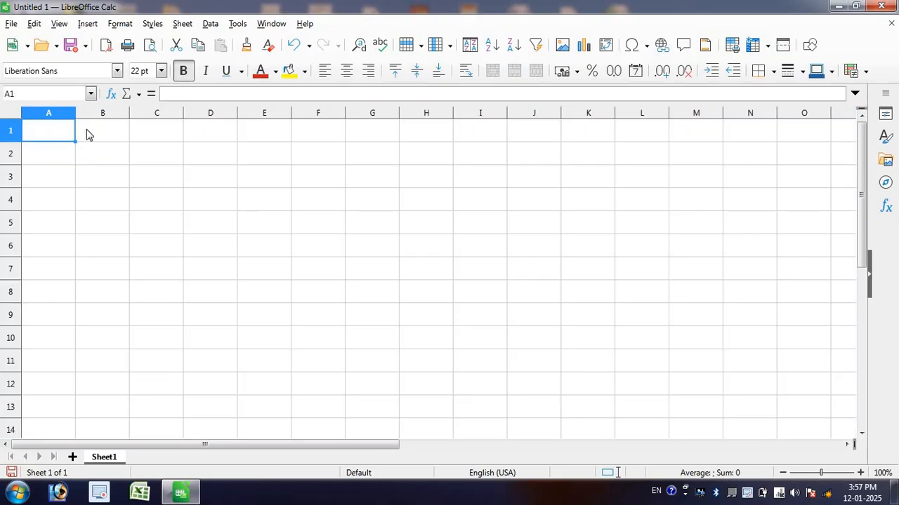
{"action": "type", "text": "N"}
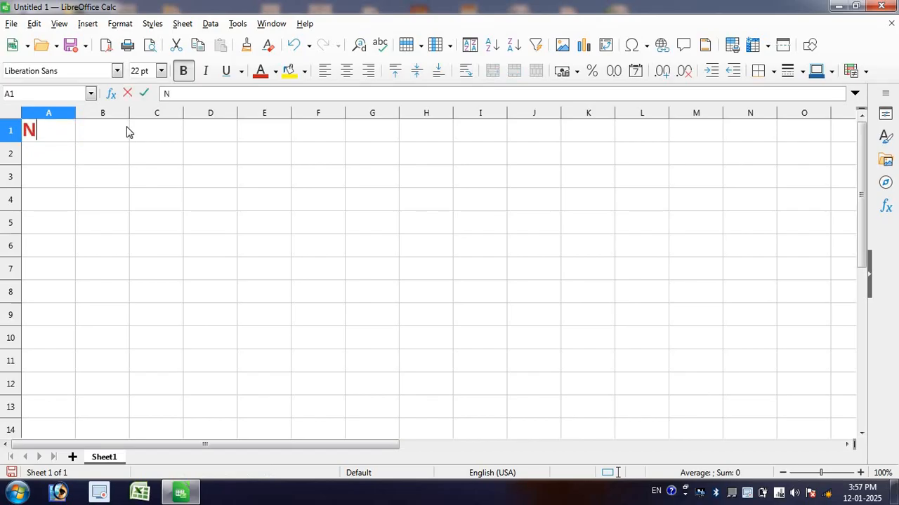
{"action": "type", "text": "oo"}
{"action": "key", "text": "BackSpace"}
{"action": "type", "text": "1"}
{"action": "left_click", "coordinate": [127, 131]}
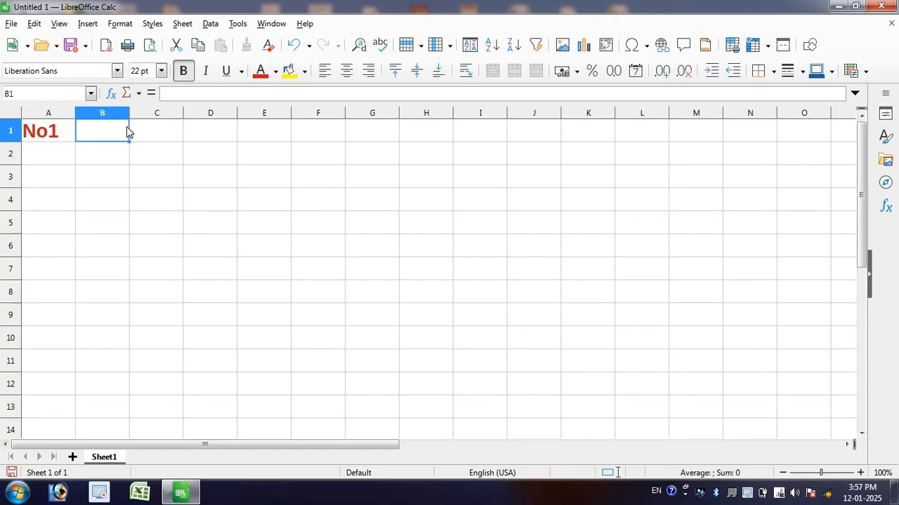
{"action": "type", "text": "No2"}
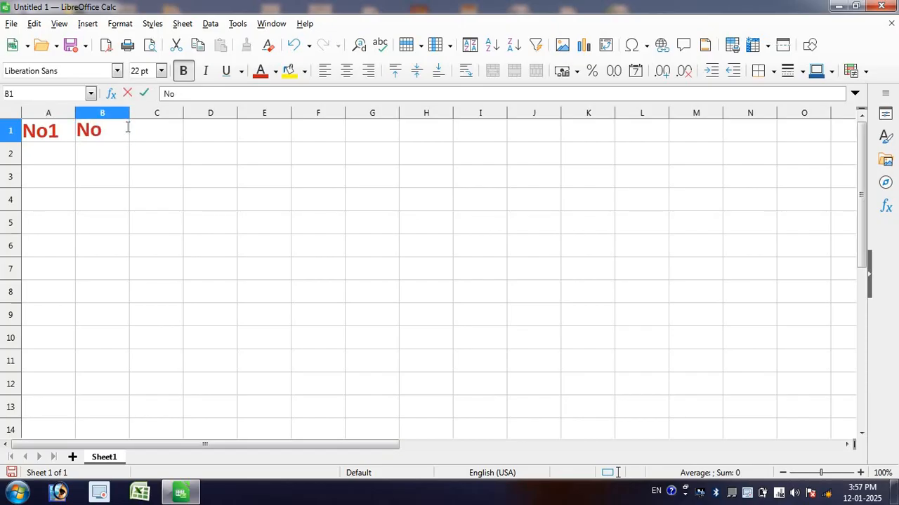
{"action": "left_click", "coordinate": [165, 130]}
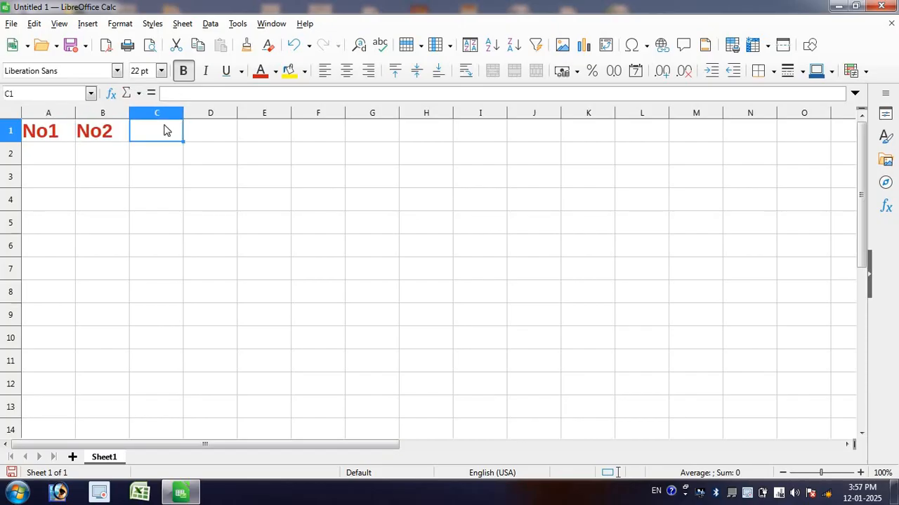
{"action": "type", "text": "+"}
{"action": "left_click", "coordinate": [204, 141]}
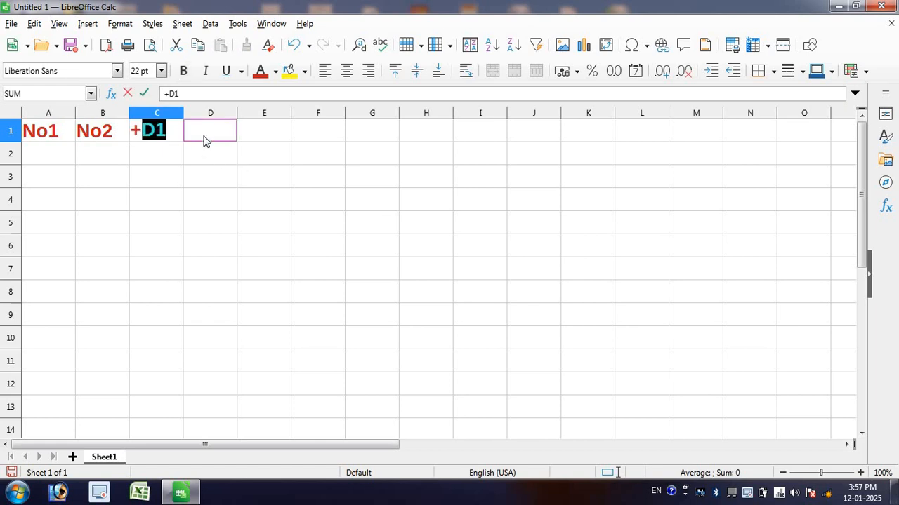
{"action": "key", "text": "Escape"}
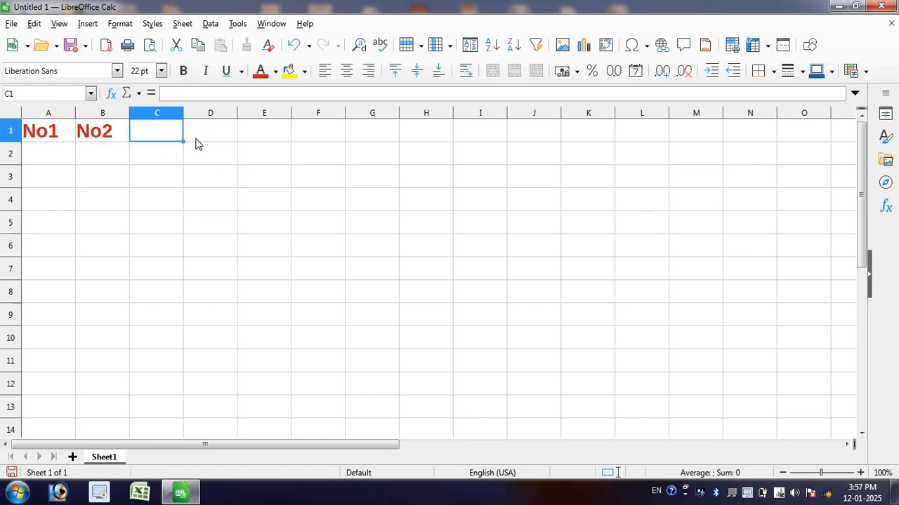
Step: Enter the operator headings +, -, * and / in cells C1 through F1
{"action": "type", "text": "+"}
{"action": "key", "text": "Return"}
{"action": "left_click", "coordinate": [211, 130]}
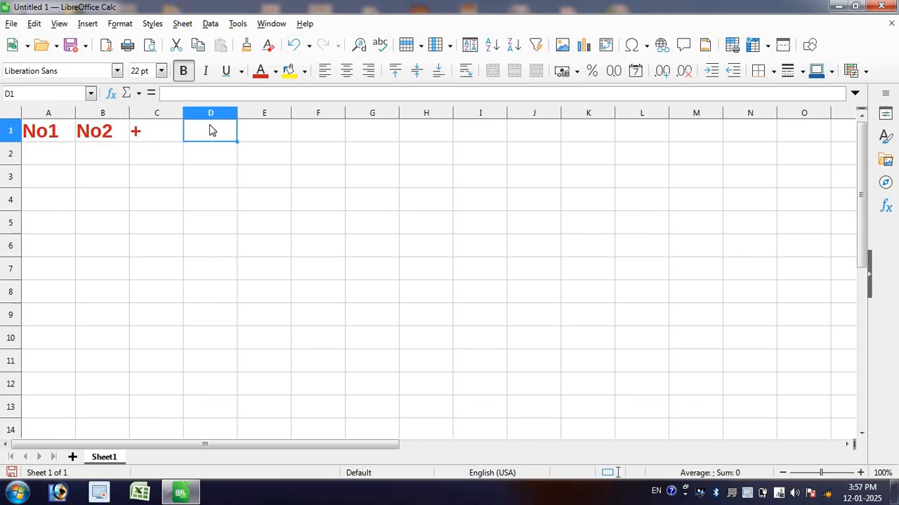
{"action": "type", "text": "-"}
{"action": "key", "text": "Return"}
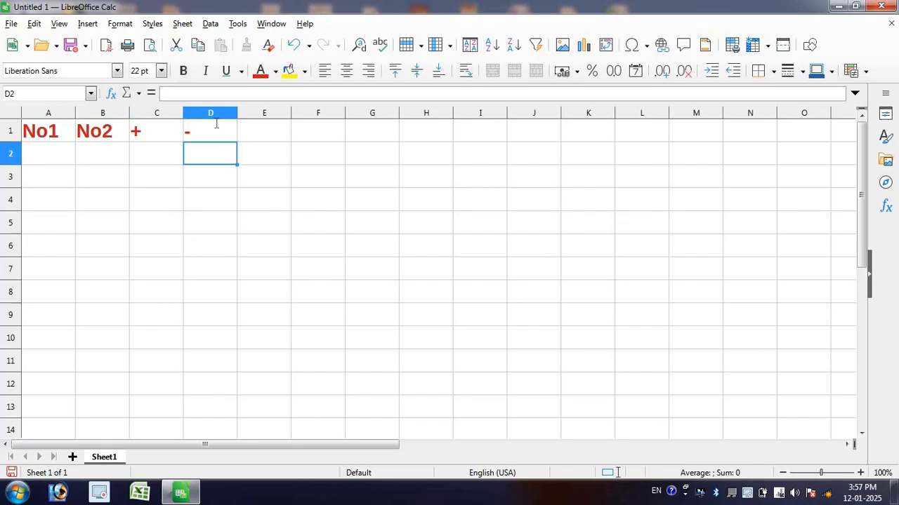
{"action": "left_click", "coordinate": [278, 132]}
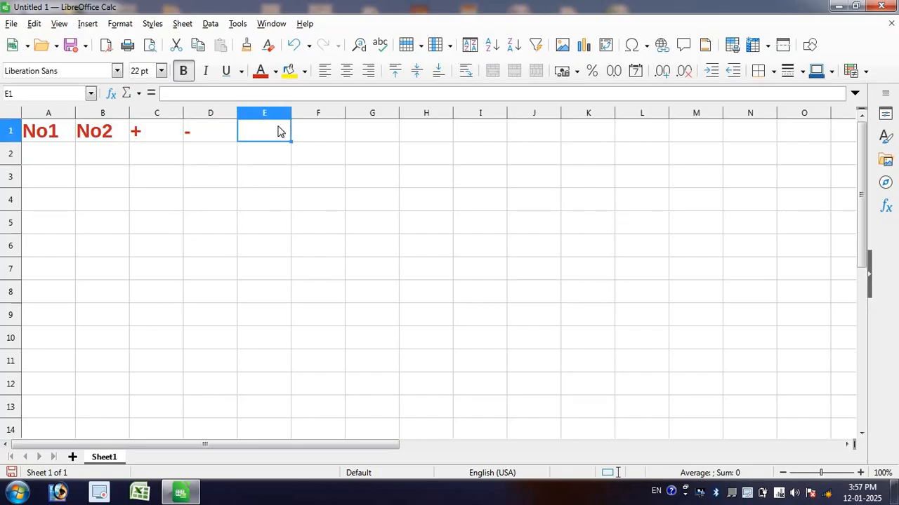
{"action": "type", "text": "*"}
{"action": "key", "text": "Return"}
{"action": "left_click", "coordinate": [318, 133]}
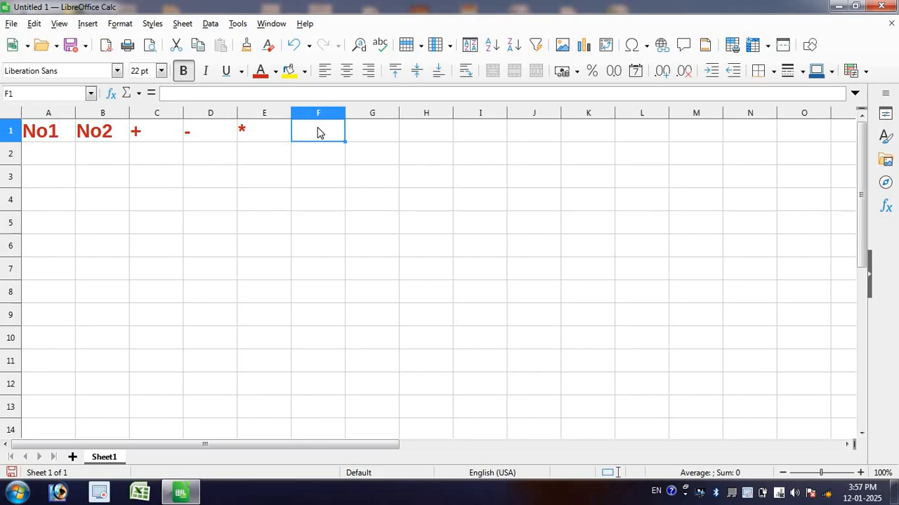
{"action": "type", "text": "/"}
{"action": "key", "text": "Return"}
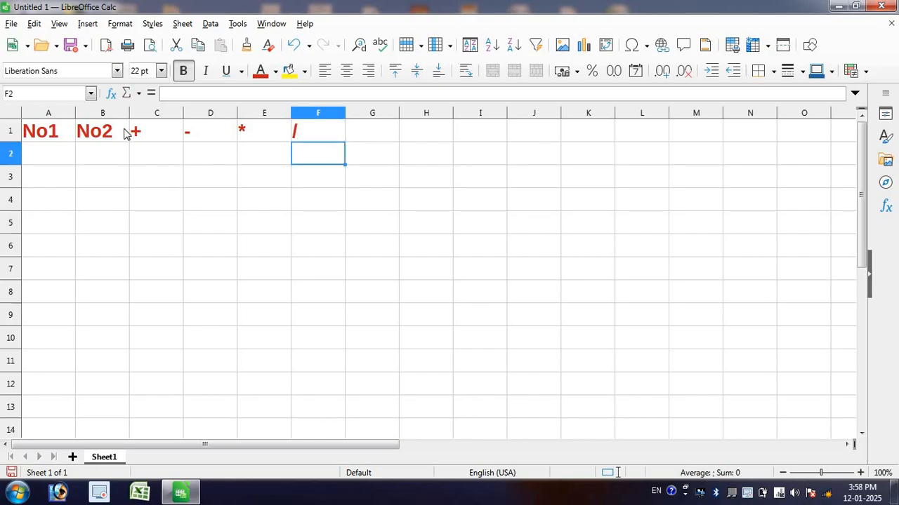
{"action": "left_click", "coordinate": [132, 133]}
{"action": "left_click", "coordinate": [208, 136]}
{"action": "left_click", "coordinate": [260, 140]}
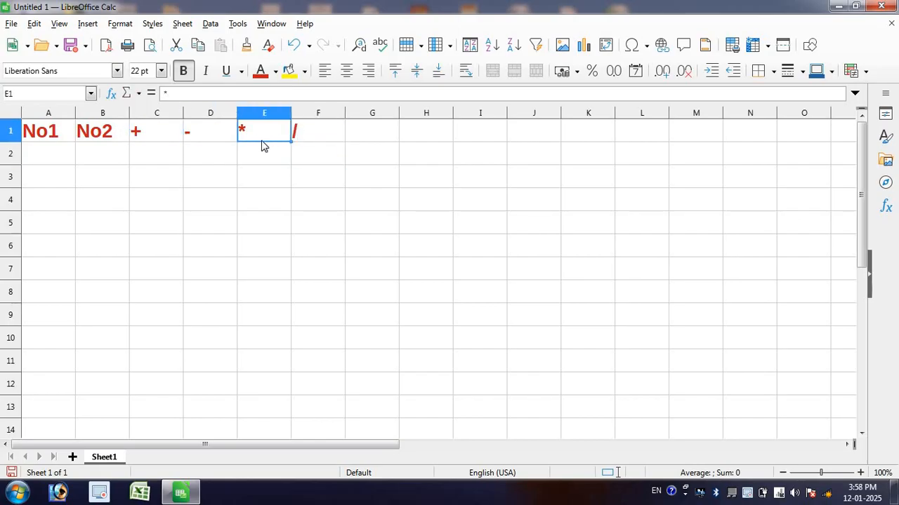
{"action": "left_click", "coordinate": [295, 134]}
Step: Widen columns A and B equally, to well over the width of the other columns
{"action": "left_click", "coordinate": [54, 156]}
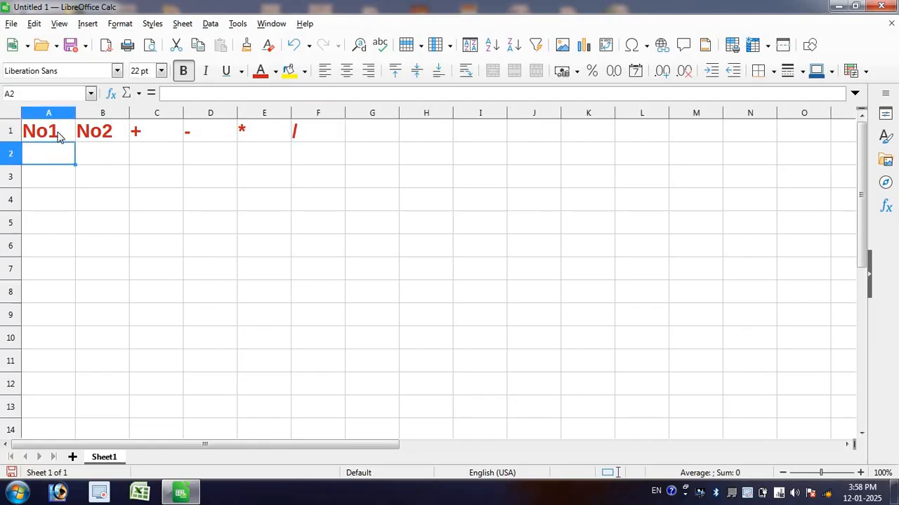
{"action": "left_click_drag", "start_coordinate": [57, 114], "coordinate": [165, 113]}
Step: Enter 100, 500, 1000, 250, 600, 700 and 800 under No1 in cells A2 through A8
{"action": "left_click", "coordinate": [90, 152]}
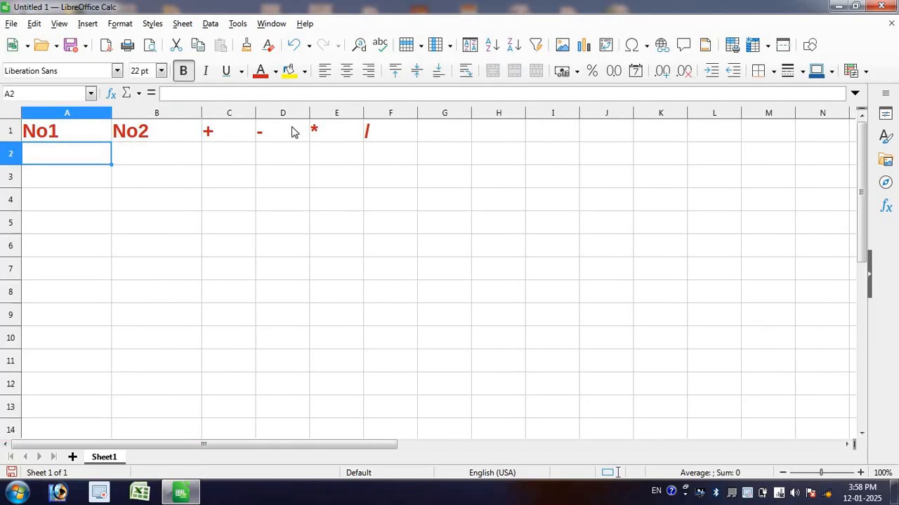
{"action": "type", "text": "100"}
{"action": "key", "text": "Return"}
{"action": "type", "text": "500"}
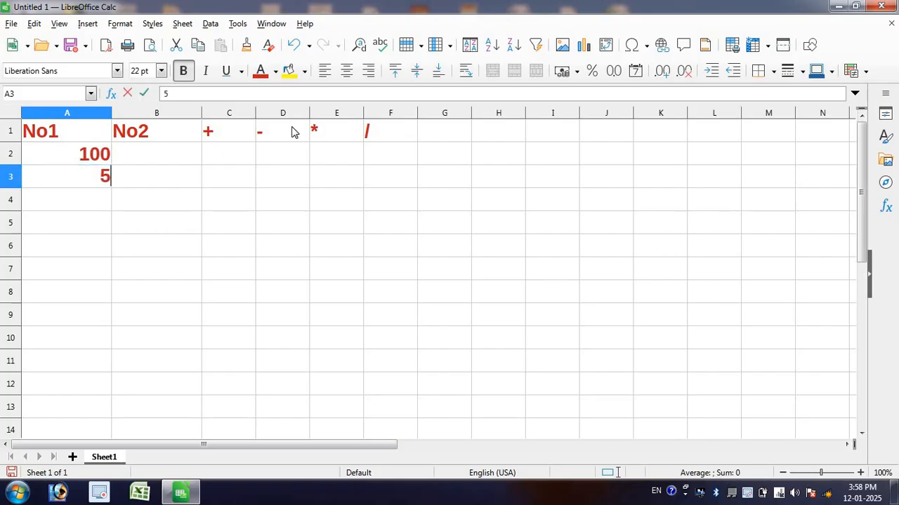
{"action": "key", "text": "Return"}
{"action": "type", "text": "1000"}
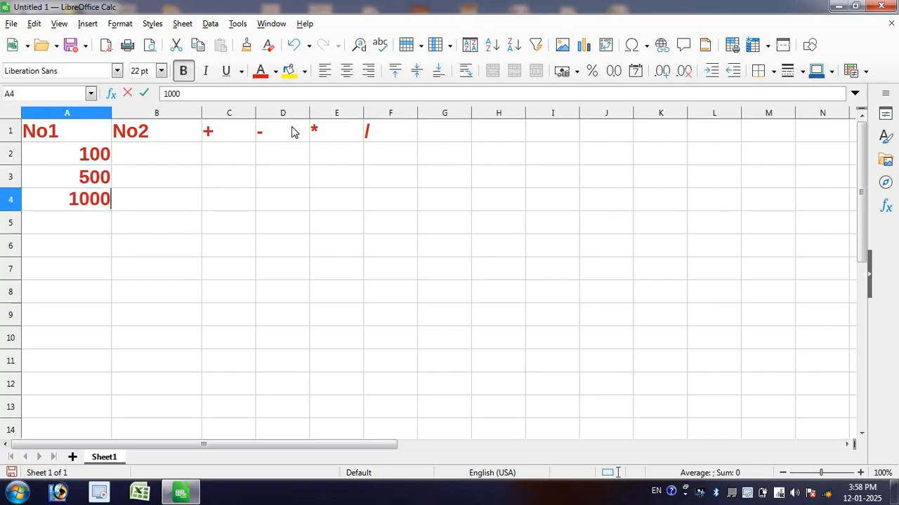
{"action": "key", "text": "Return"}
{"action": "type", "text": "250"}
{"action": "key", "text": "Return"}
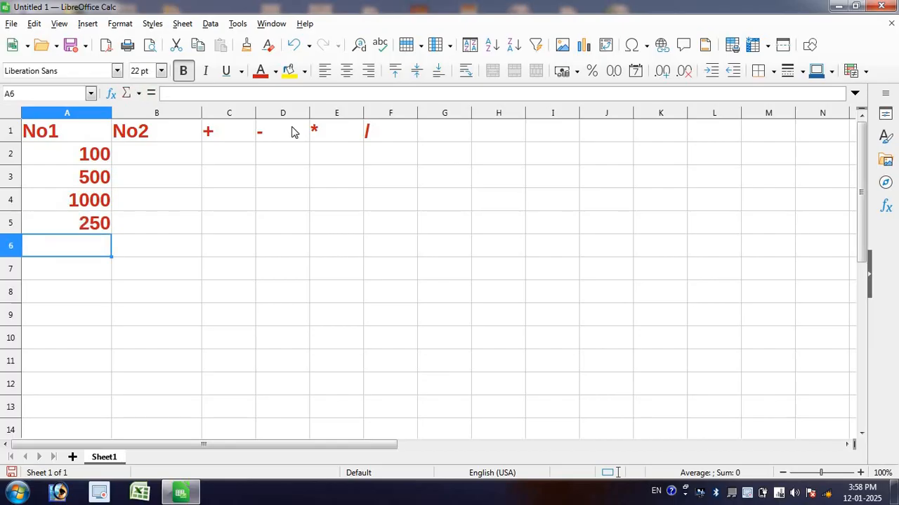
{"action": "type", "text": "600"}
{"action": "key", "text": "Return"}
{"action": "type", "text": "700"}
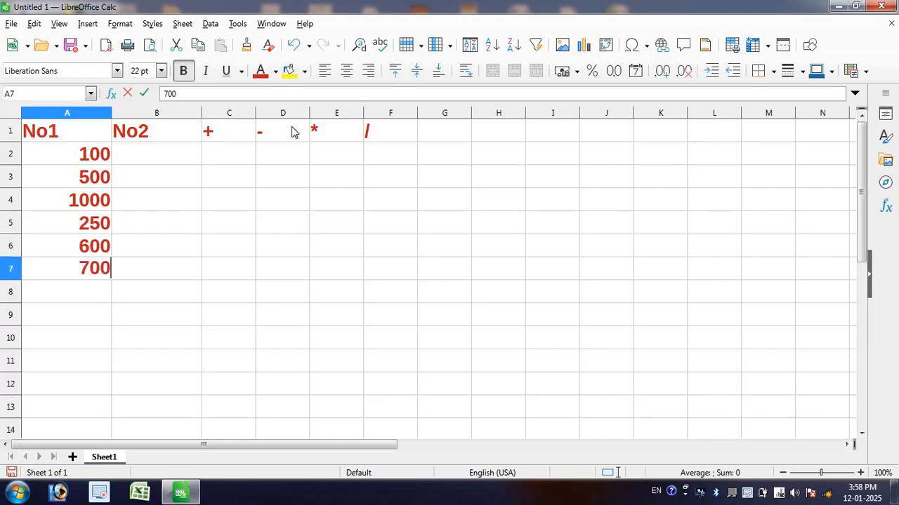
{"action": "key", "text": "Return"}
{"action": "type", "text": "800"}
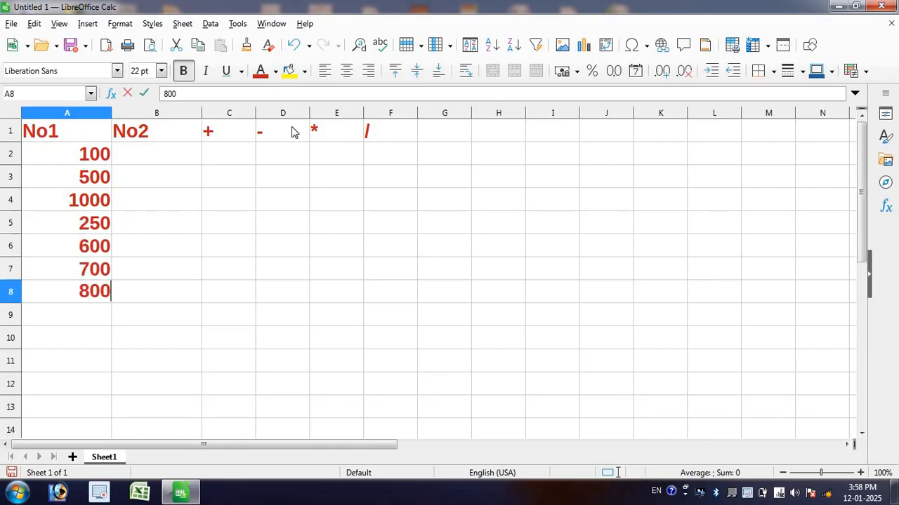
{"action": "key", "text": "Return"}
Step: Enter 25, 15, 5, 10, 35, 70 and 8 under No2 in cells B2 through B8
{"action": "left_click", "coordinate": [178, 157]}
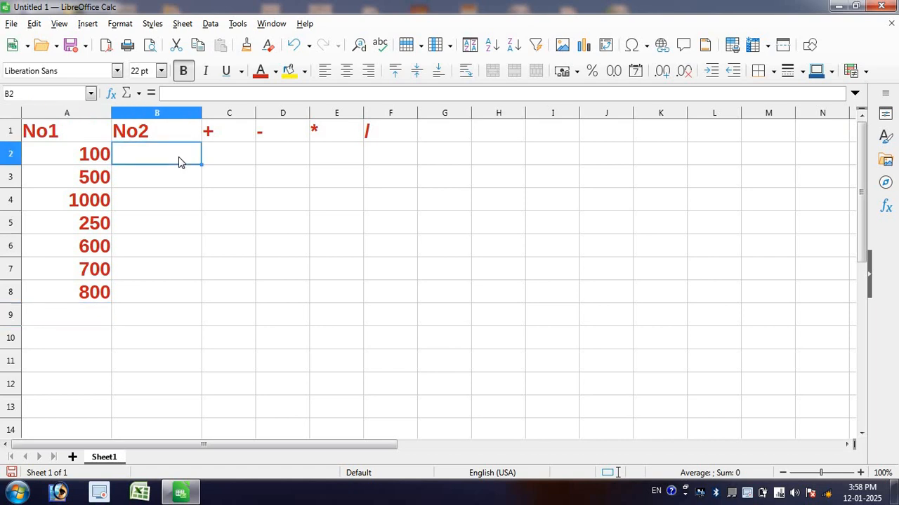
{"action": "type", "text": "25"}
{"action": "key", "text": "Return"}
{"action": "type", "text": "15"}
{"action": "key", "text": "Return"}
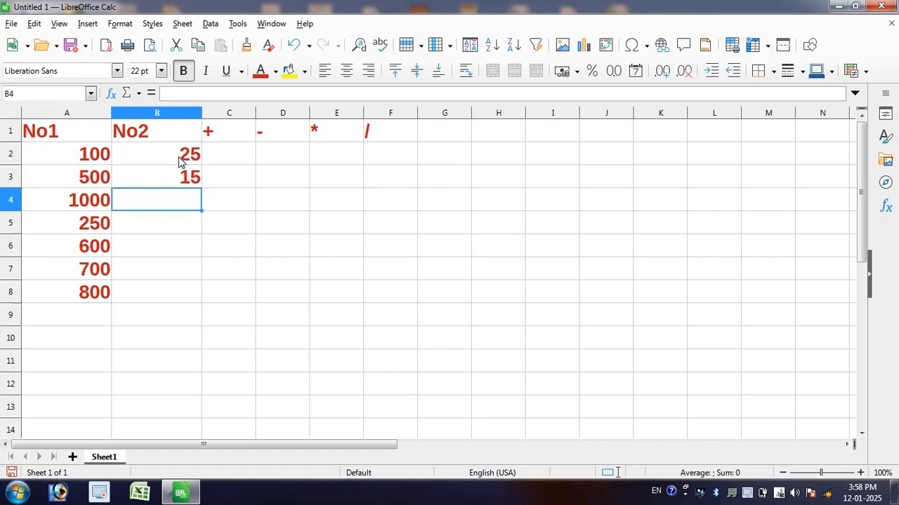
{"action": "type", "text": "5"}
{"action": "key", "text": "Return"}
{"action": "type", "text": "10"}
{"action": "key", "text": "Return"}
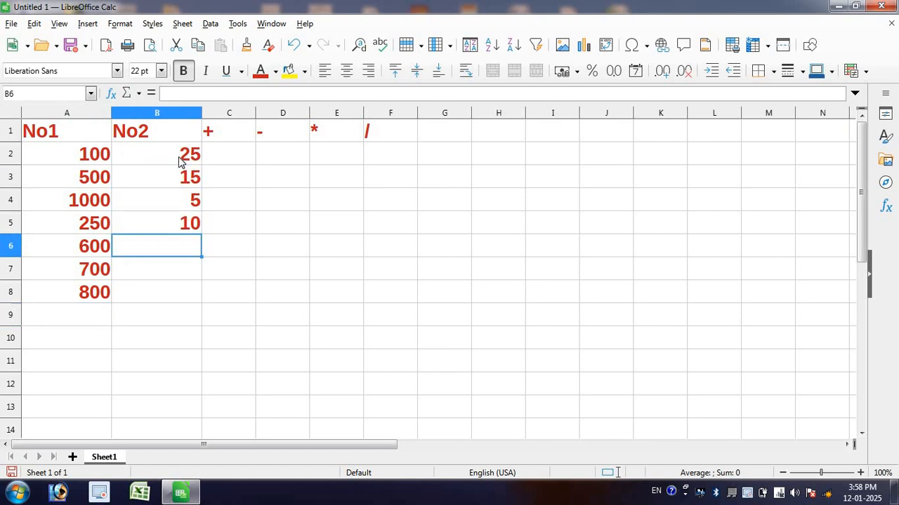
{"action": "type", "text": "35"}
{"action": "key", "text": "Return"}
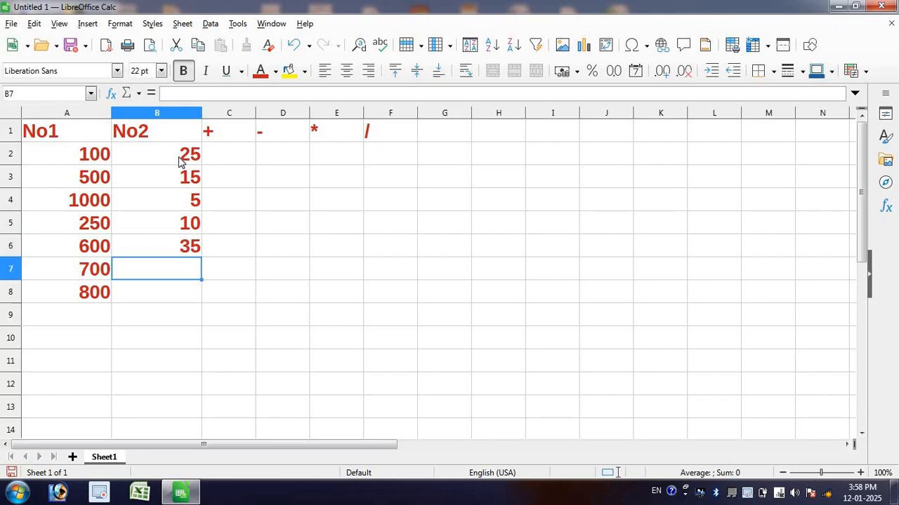
{"action": "type", "text": "70"}
{"action": "key", "text": "Return"}
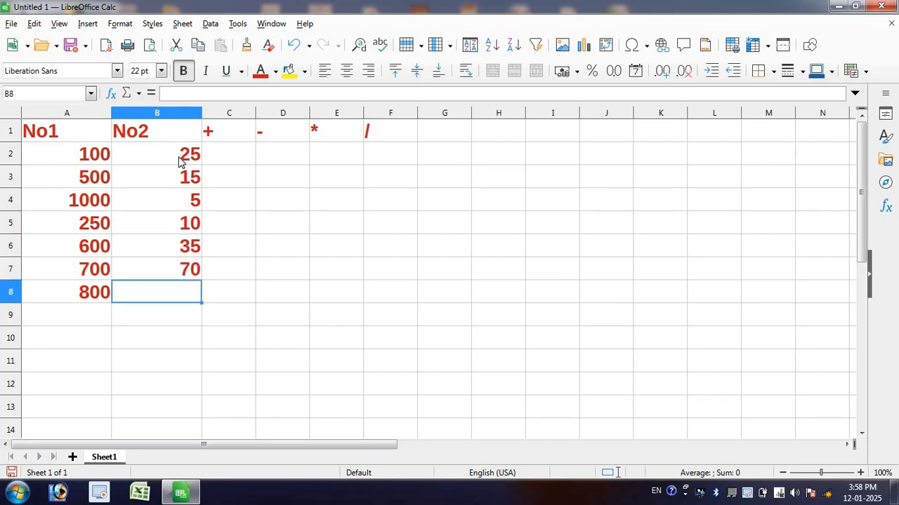
{"action": "type", "text": "8"}
Step: Add the formula =A2+B2 in cell C2 and fill it down through C8
{"action": "left_click", "coordinate": [239, 164]}
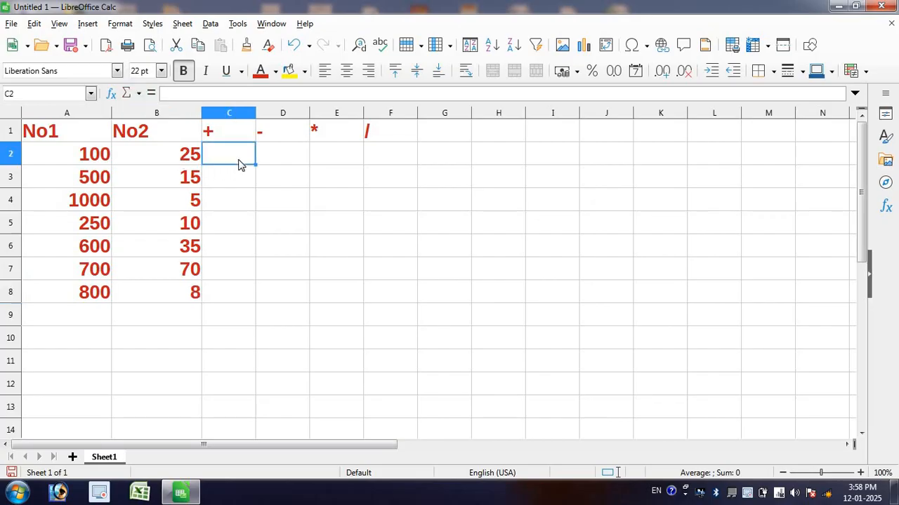
{"action": "type", "text": "="}
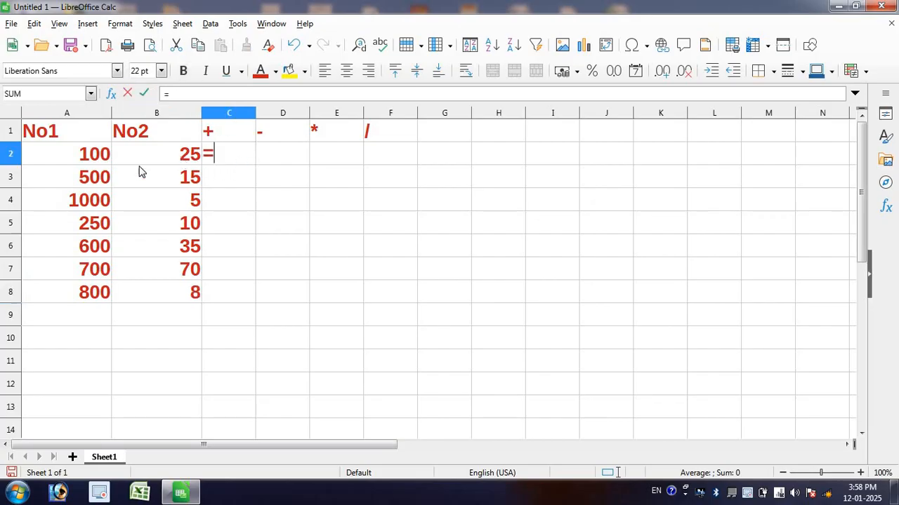
{"action": "left_click", "coordinate": [90, 160]}
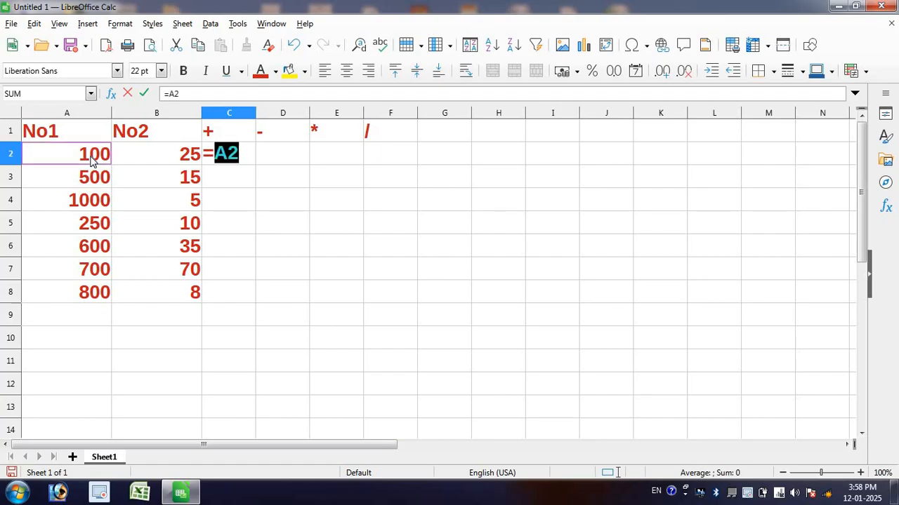
{"action": "type", "text": "+"}
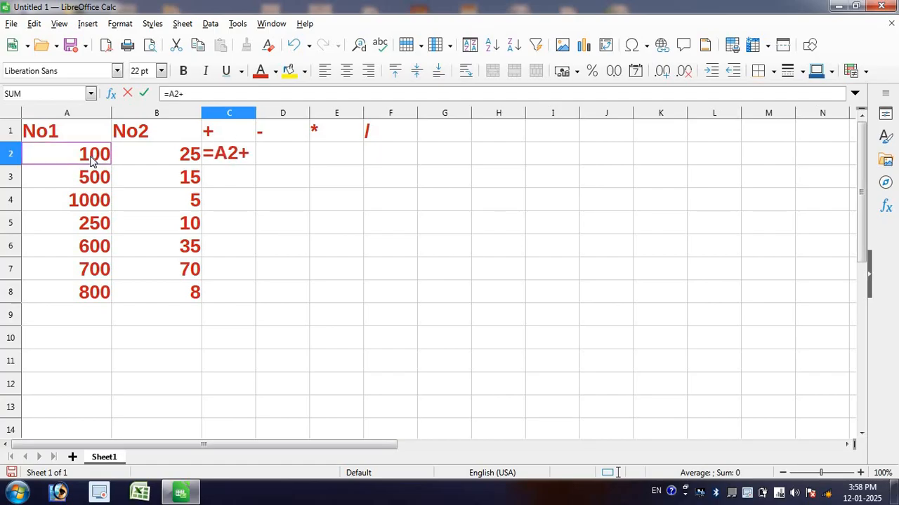
{"action": "left_click", "coordinate": [184, 163]}
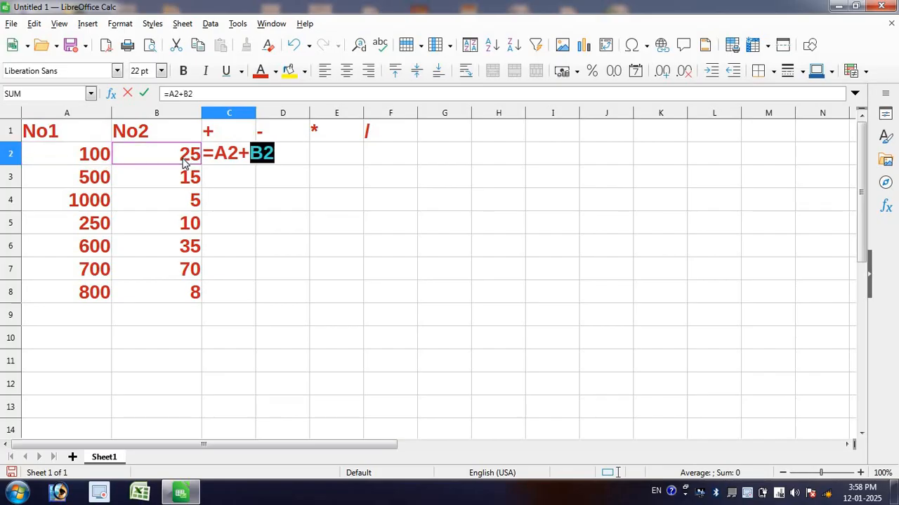
{"action": "key", "text": "Return"}
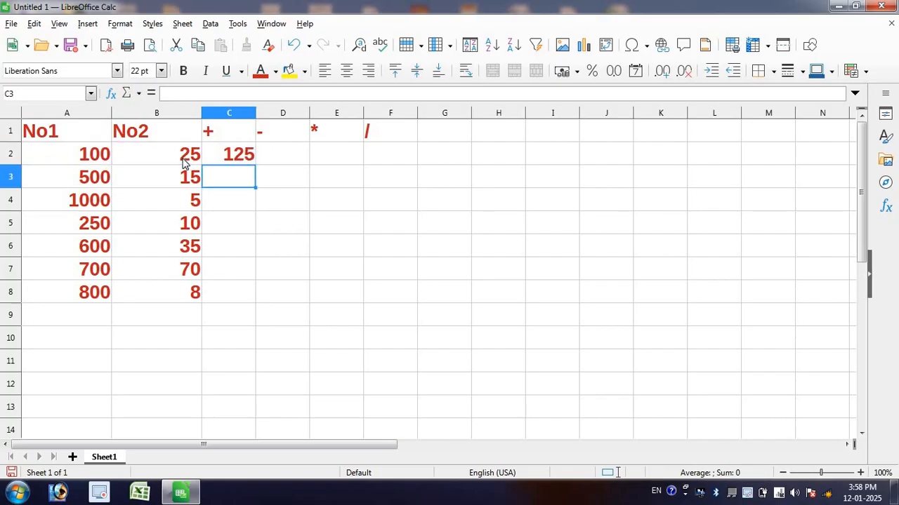
{"action": "left_click", "coordinate": [238, 156]}
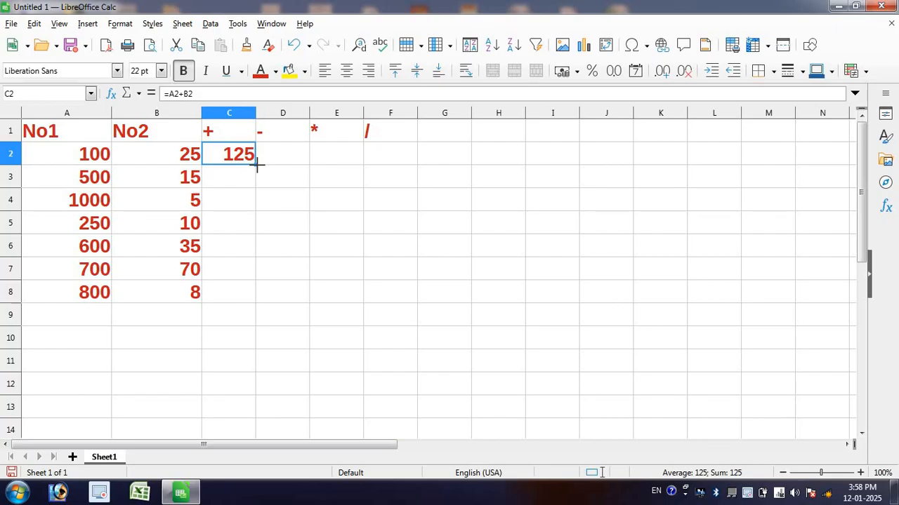
{"action": "left_click_drag", "start_coordinate": [257, 163], "coordinate": [237, 310]}
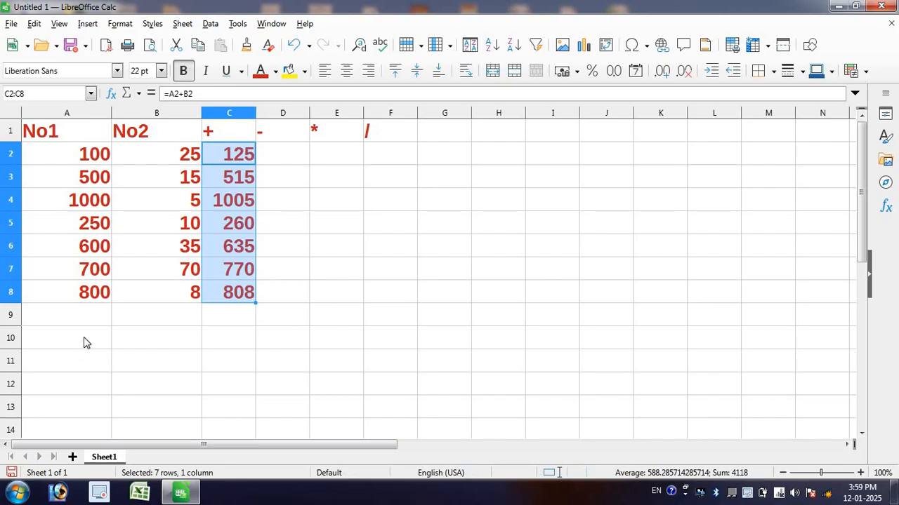
Step: Add the formula =A2-B2 in cell D2 and fill it down through D8
{"action": "left_click", "coordinate": [291, 161]}
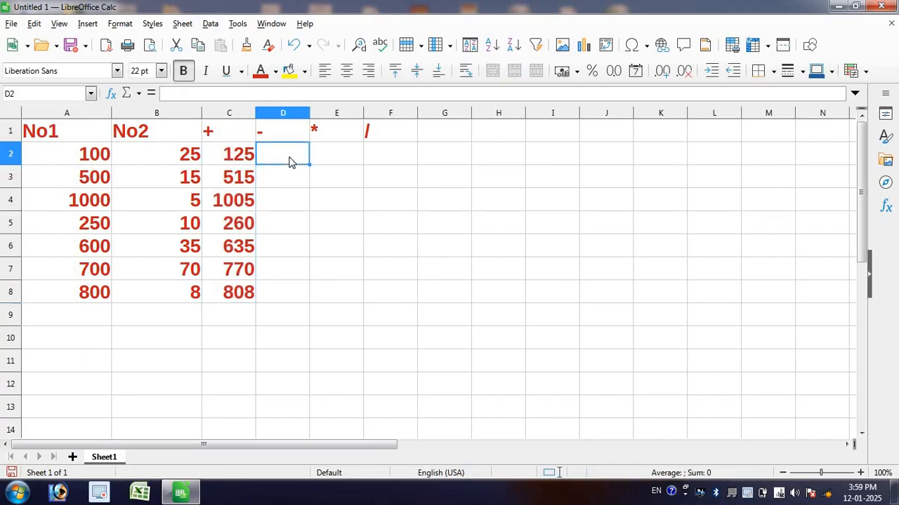
{"action": "type", "text": "="}
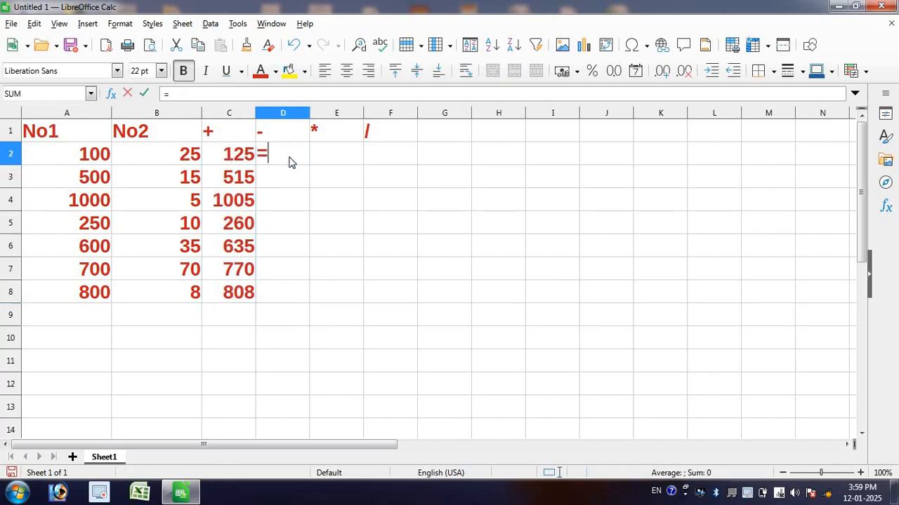
{"action": "left_click", "coordinate": [67, 158]}
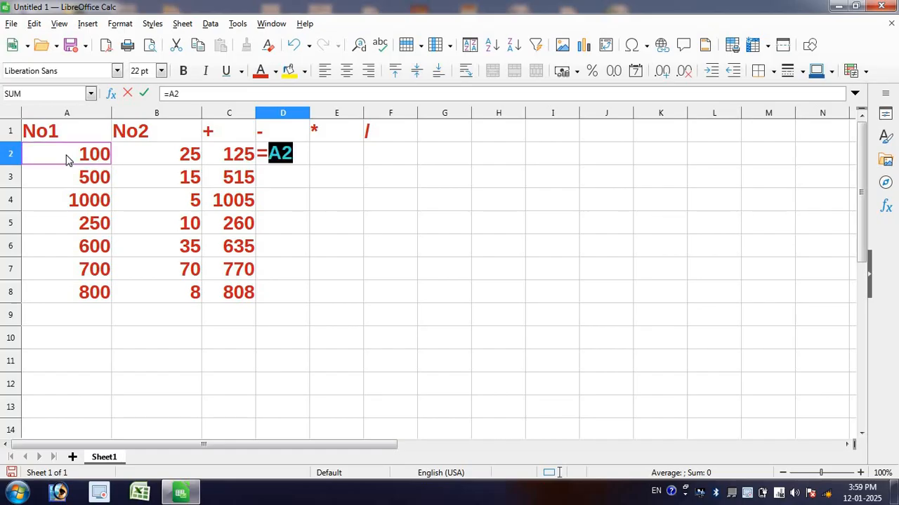
{"action": "type", "text": "-"}
{"action": "left_click", "coordinate": [176, 156]}
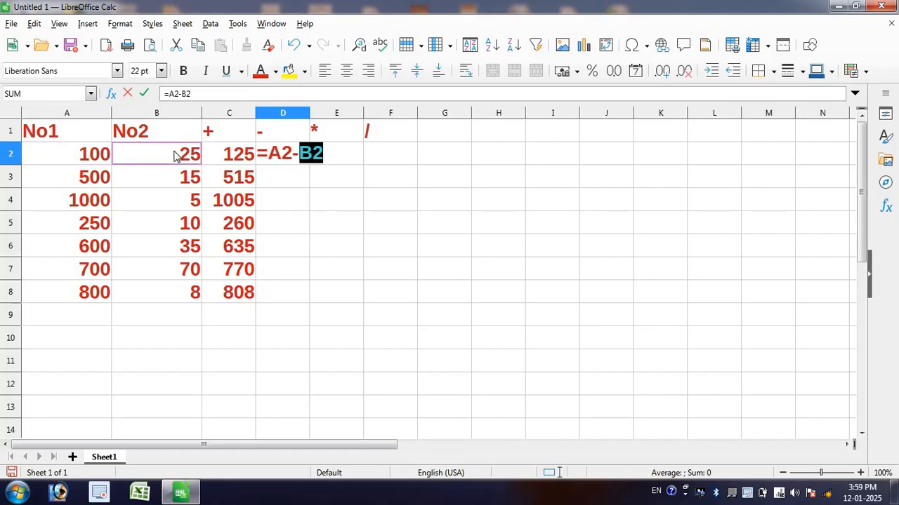
{"action": "key", "text": "Return"}
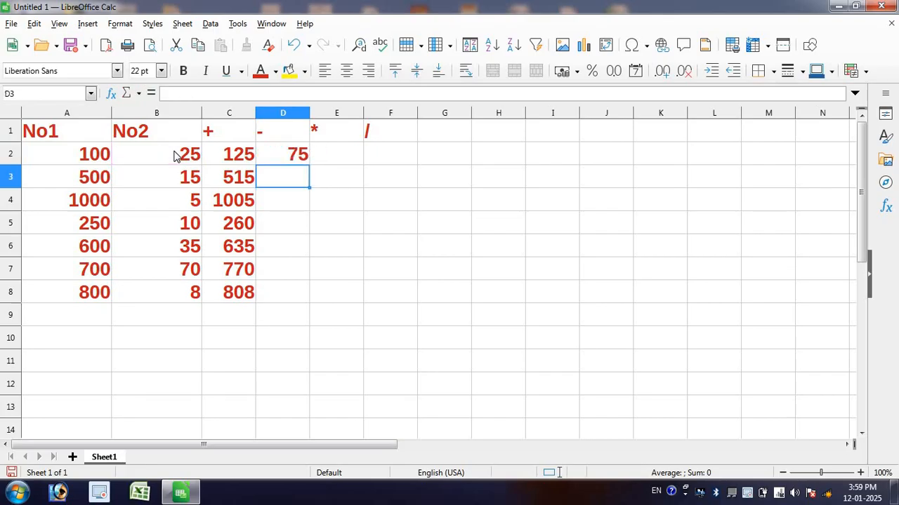
{"action": "left_click", "coordinate": [286, 158]}
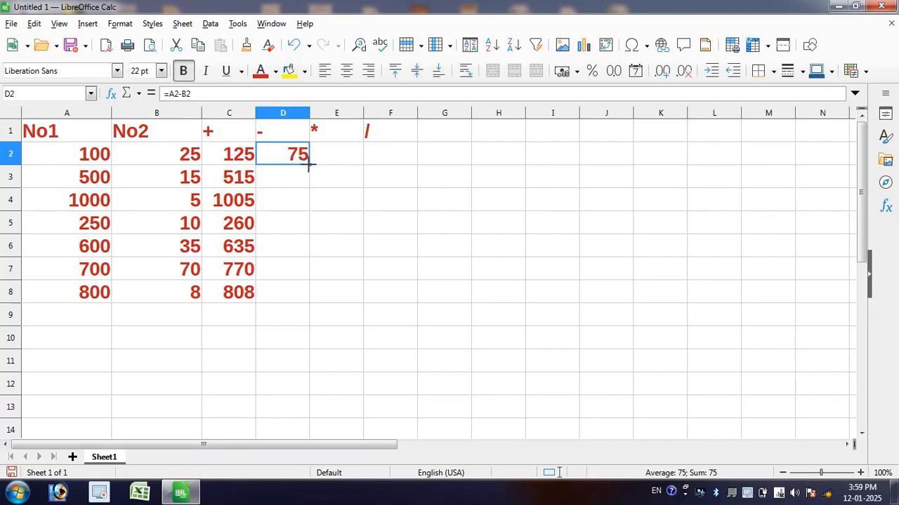
{"action": "left_click_drag", "start_coordinate": [308, 163], "coordinate": [284, 303]}
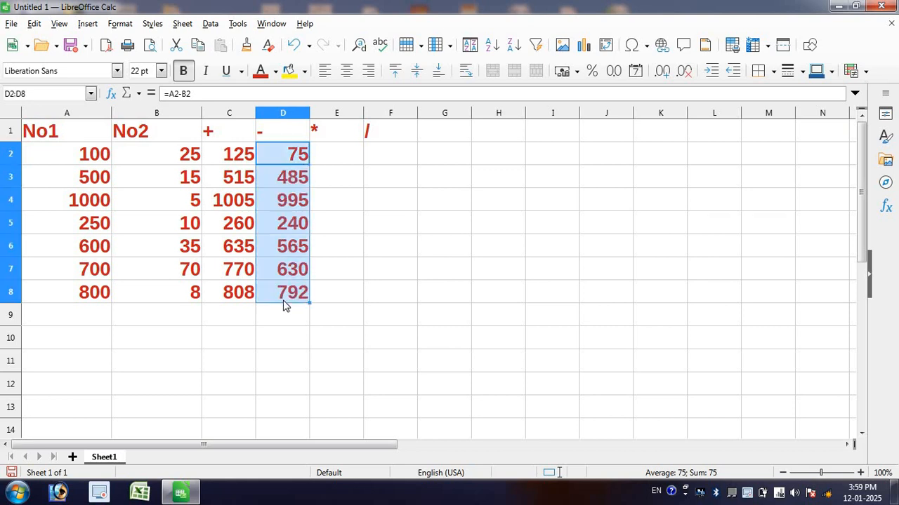
Step: Add the formula =A2*B2 in cell E2 and fill it down through E8
{"action": "left_click", "coordinate": [334, 158]}
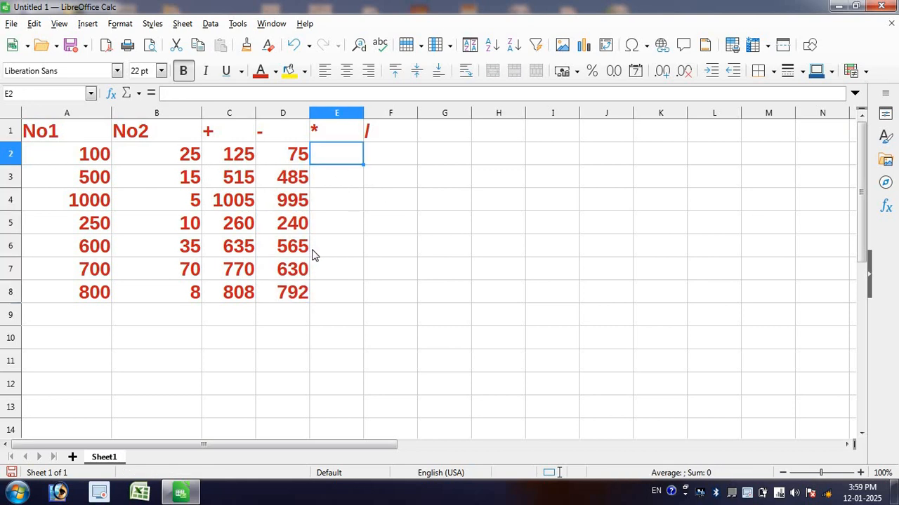
{"action": "type", "text": "="}
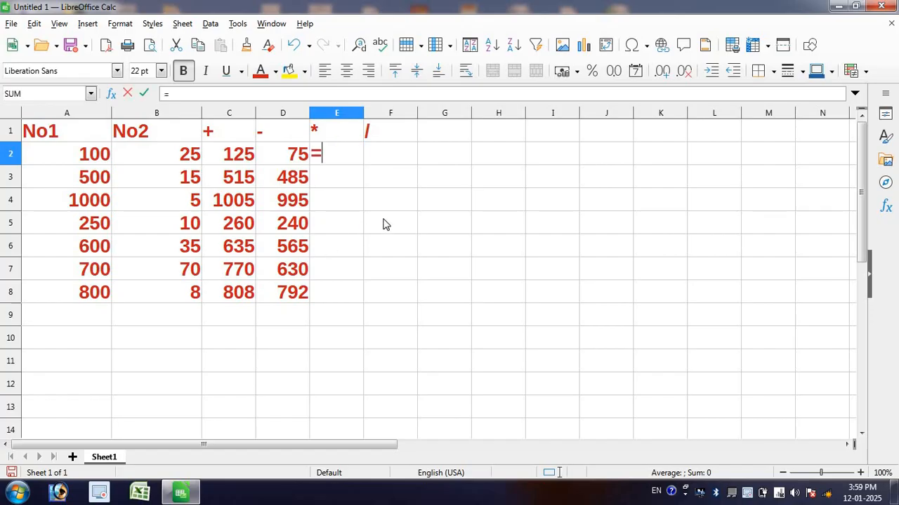
{"action": "left_click", "coordinate": [88, 155]}
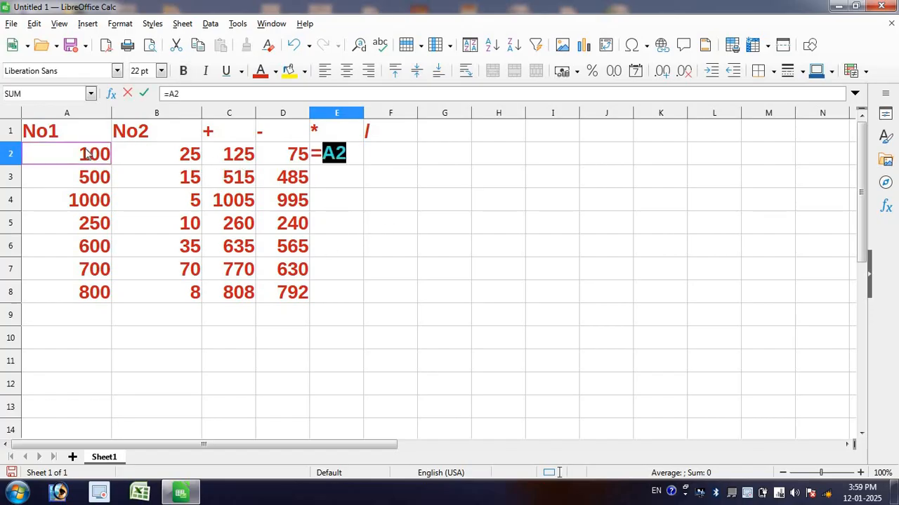
{"action": "type", "text": "*"}
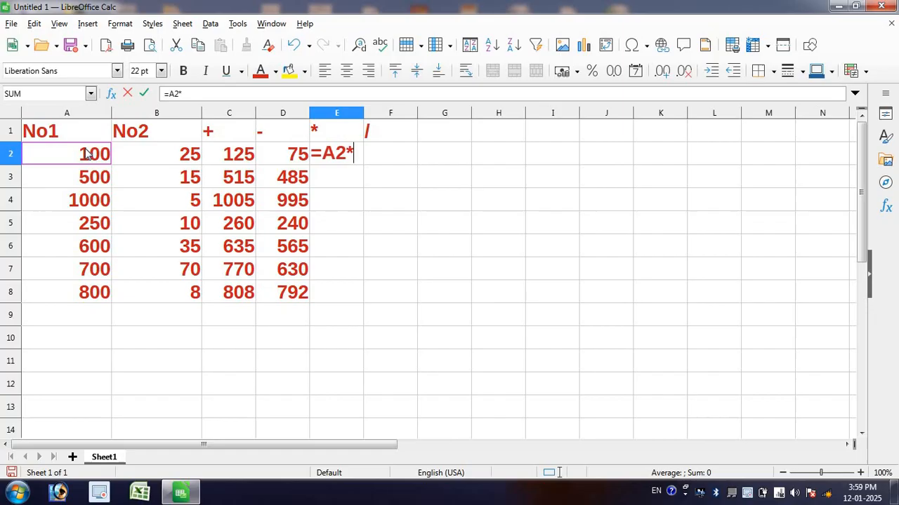
{"action": "left_click", "coordinate": [167, 163]}
{"action": "key", "text": "Return"}
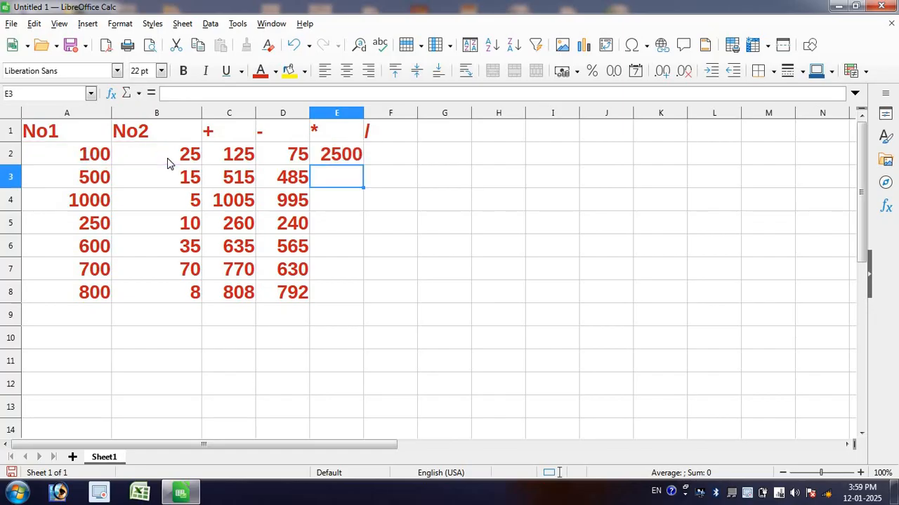
{"action": "left_click", "coordinate": [359, 161]}
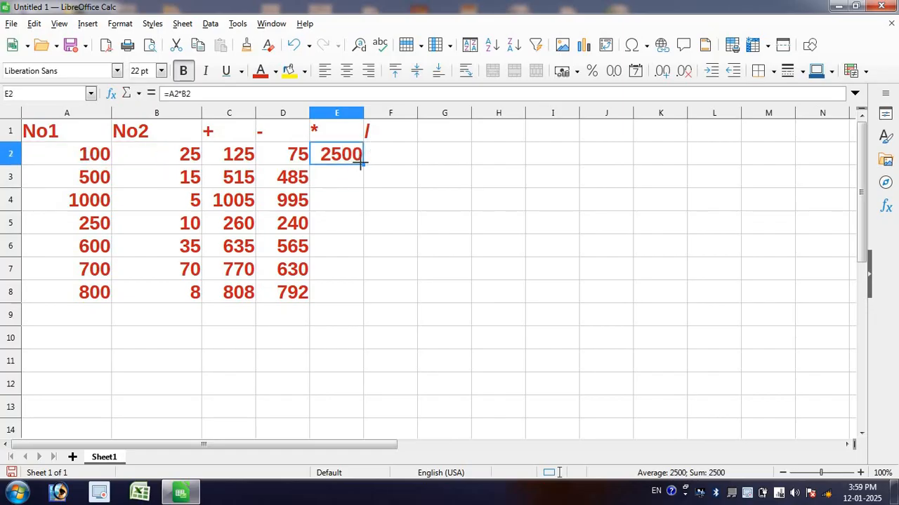
{"action": "left_click_drag", "start_coordinate": [360, 163], "coordinate": [344, 303]}
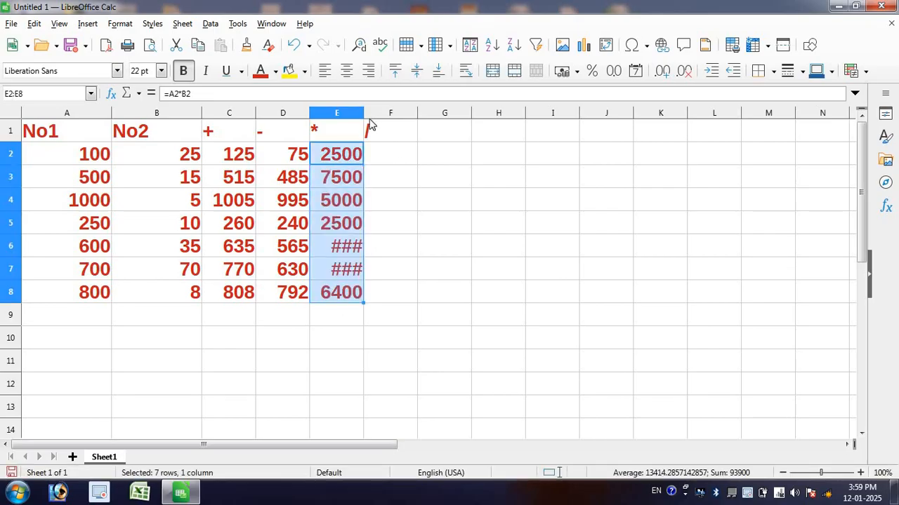
Step: Widen column E to about the width of columns A and B so the ### cells E6 and E7 can show their products
{"action": "left_click", "coordinate": [391, 266]}
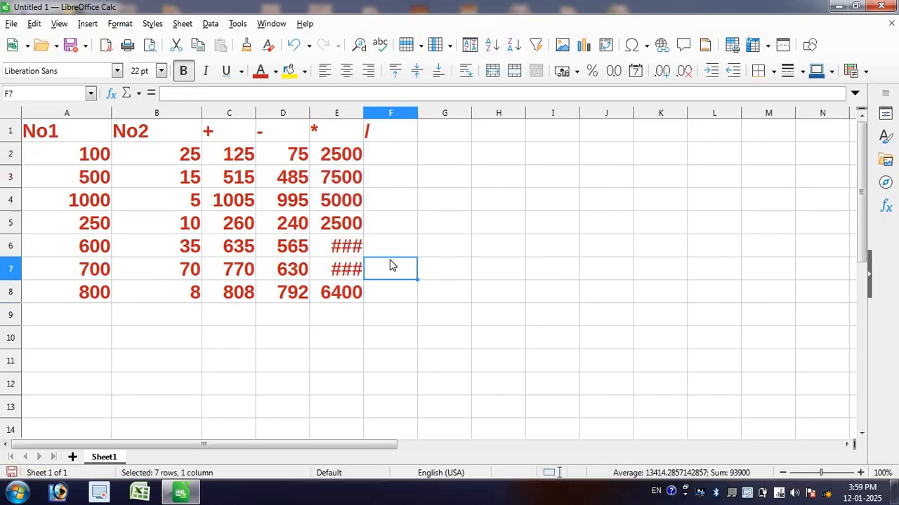
{"action": "left_click", "coordinate": [333, 253]}
{"action": "left_click", "coordinate": [332, 269]}
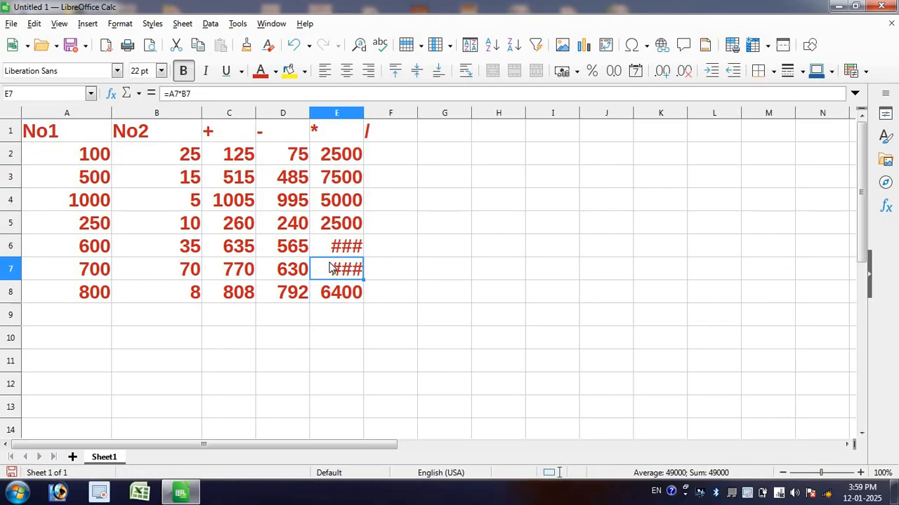
{"action": "left_click", "coordinate": [338, 251]}
{"action": "left_click", "coordinate": [337, 270]}
{"action": "left_click", "coordinate": [335, 249]}
{"action": "left_click", "coordinate": [348, 270]}
{"action": "left_click", "coordinate": [349, 247]}
{"action": "left_click", "coordinate": [344, 275]}
{"action": "left_click_drag", "start_coordinate": [364, 114], "coordinate": [399, 110]}
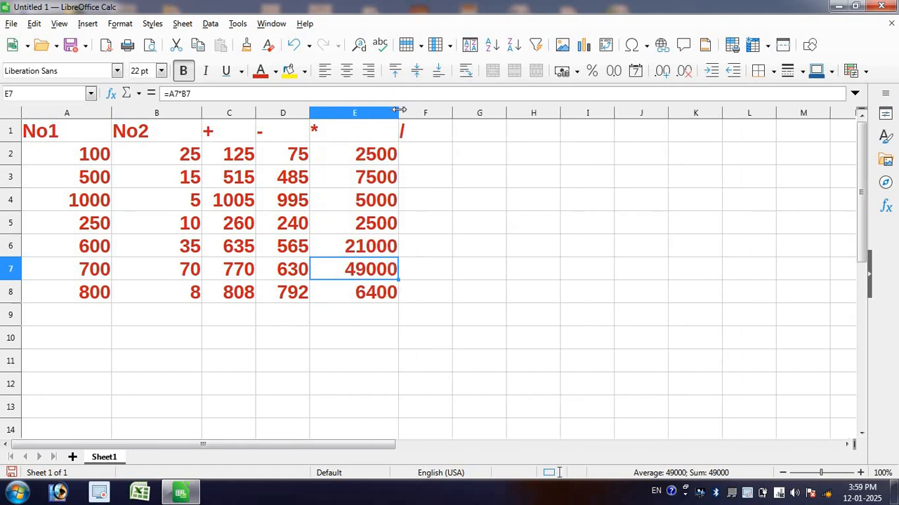
Step: Enter the division formula =A2/B2 in cell F2 under the / heading
{"action": "left_click", "coordinate": [421, 245]}
{"action": "left_click", "coordinate": [414, 158]}
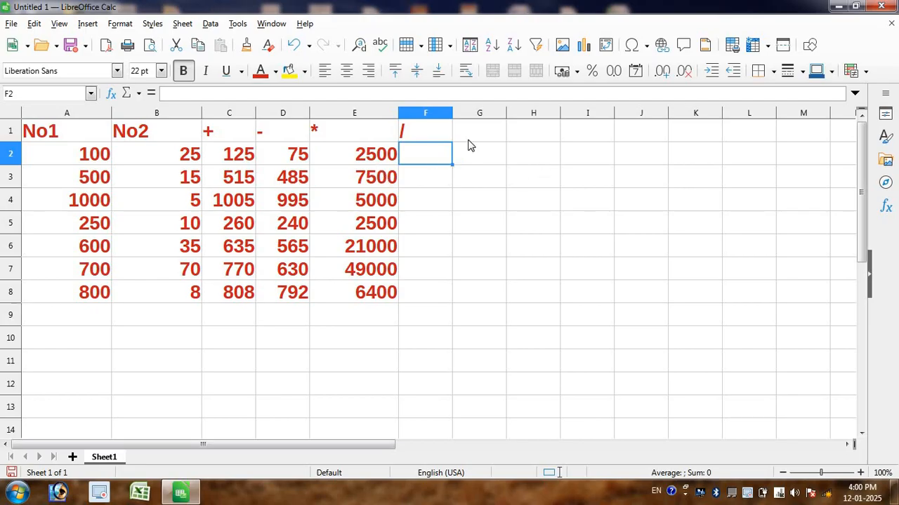
{"action": "type", "text": "="}
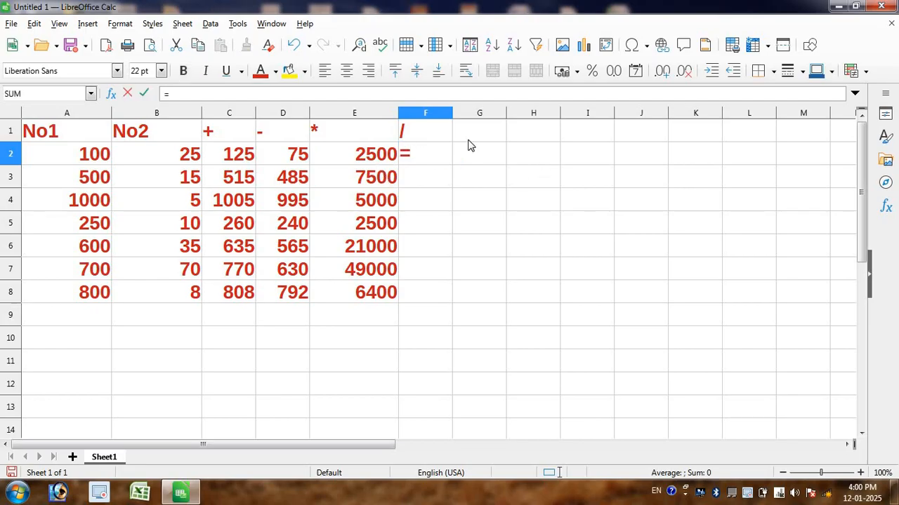
{"action": "left_click", "coordinate": [68, 161]}
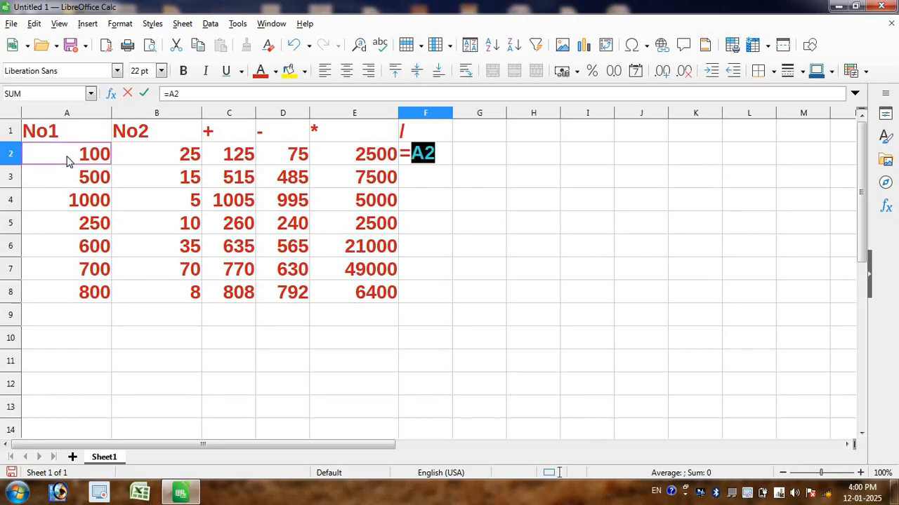
{"action": "type", "text": "/"}
{"action": "left_click", "coordinate": [193, 158]}
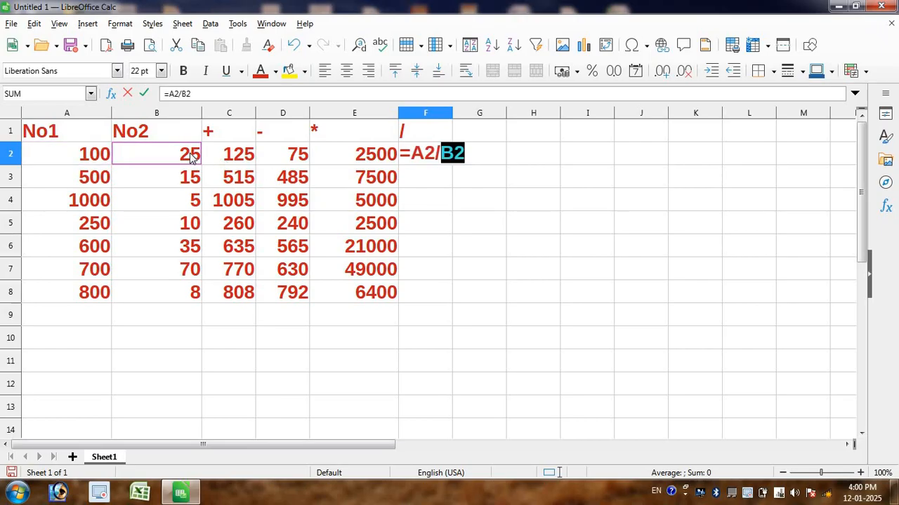
{"action": "key", "text": "Return"}
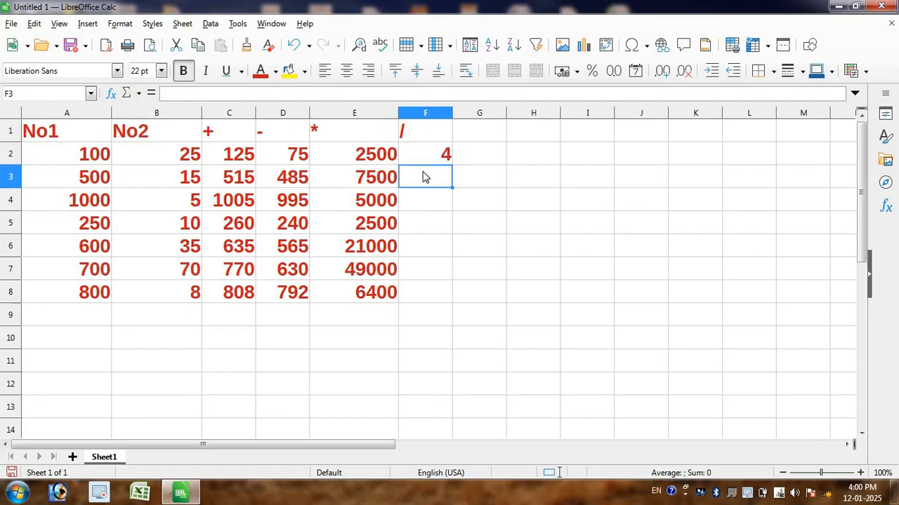
Step: Fill the division formula in cell F2 down through F8
{"action": "left_click", "coordinate": [438, 153]}
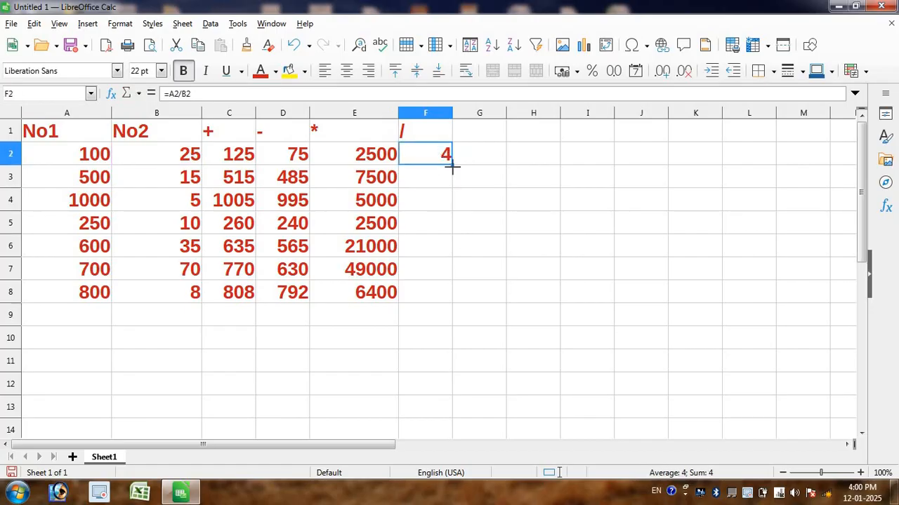
{"action": "left_click_drag", "start_coordinate": [451, 165], "coordinate": [433, 299]}
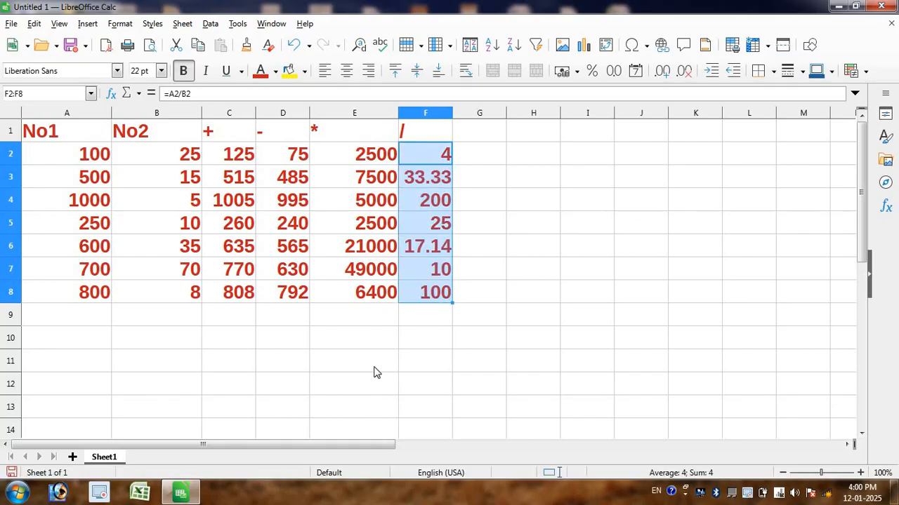
{"action": "left_click", "coordinate": [226, 372]}
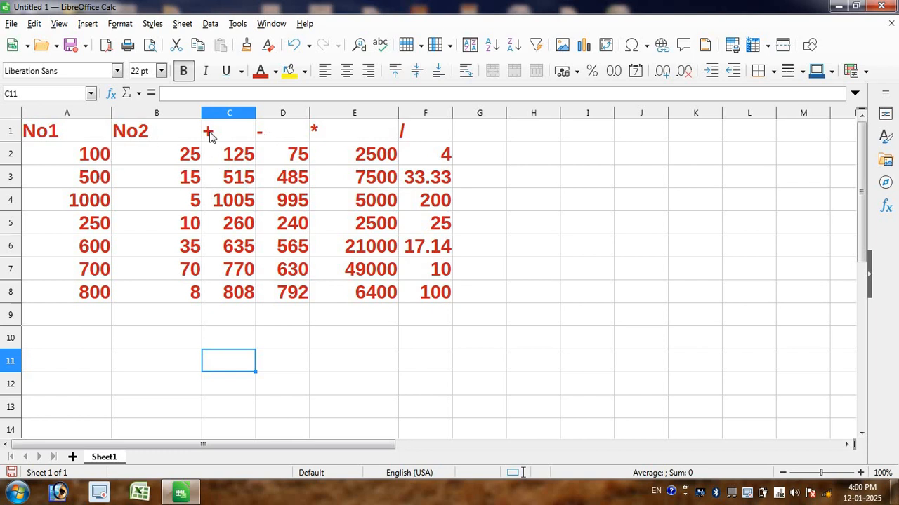
{"action": "left_click", "coordinate": [236, 133]}
{"action": "left_click", "coordinate": [279, 134]}
{"action": "left_click", "coordinate": [317, 135]}
{"action": "left_click", "coordinate": [416, 138]}
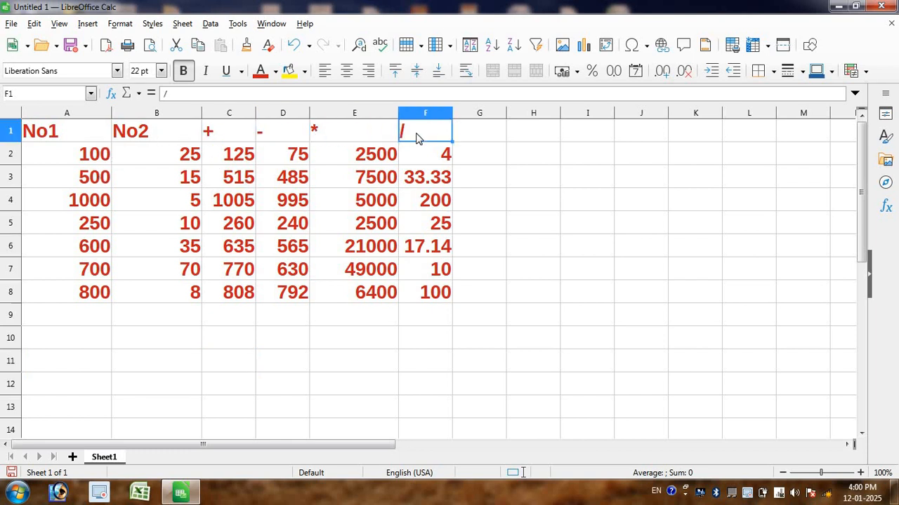
Step: Add the headings Sum in cell G1 and Product in cell H1
{"action": "left_click", "coordinate": [487, 134]}
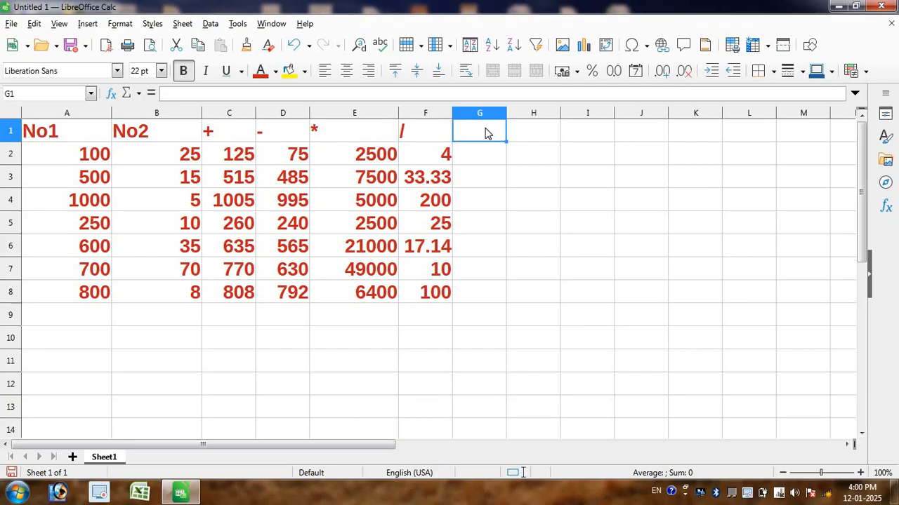
{"action": "type", "text": "Sum"}
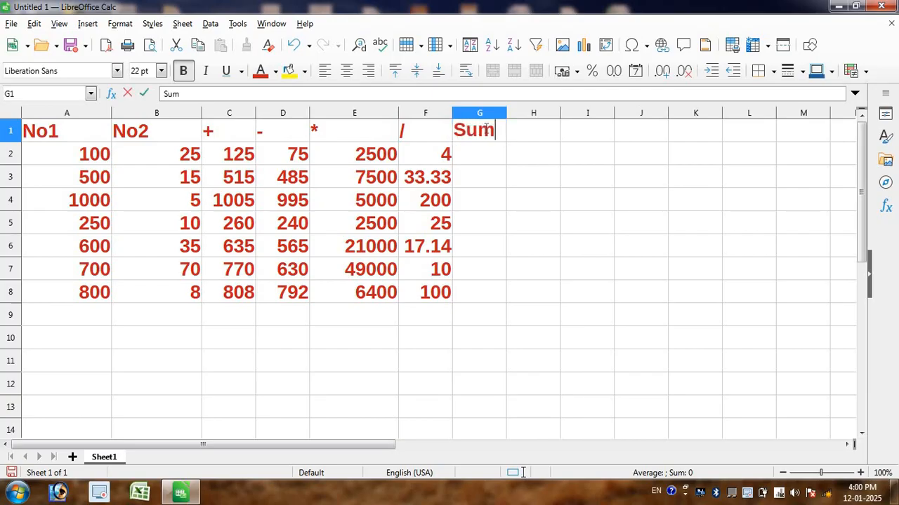
{"action": "left_click", "coordinate": [540, 139]}
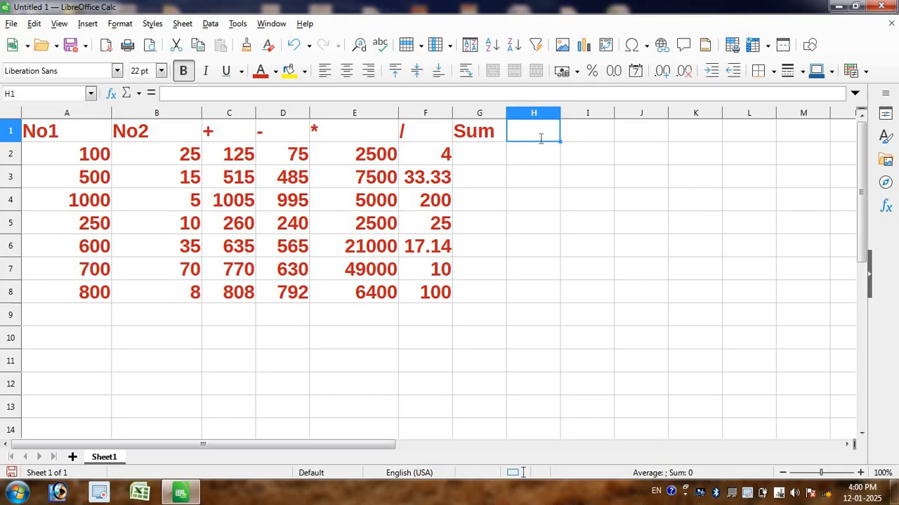
{"action": "type", "text": "Prod"}
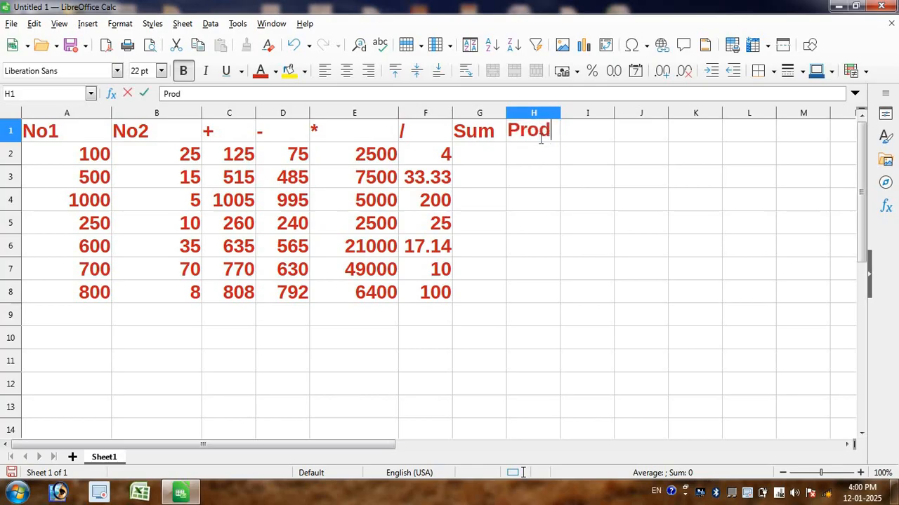
{"action": "type", "text": "uct"}
{"action": "key", "text": "Return"}
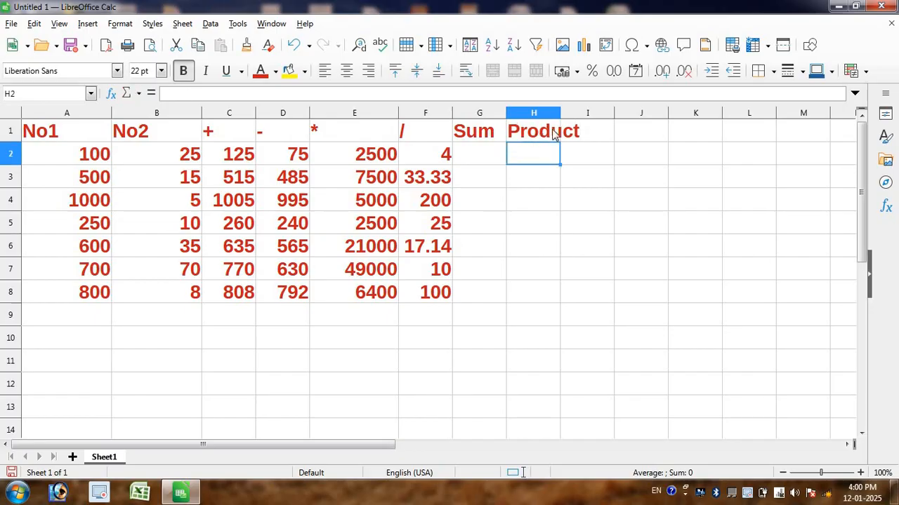
Step: Widen column H until the Product heading fits, and make column G slightly wider
{"action": "left_click_drag", "start_coordinate": [560, 112], "coordinate": [609, 112]}
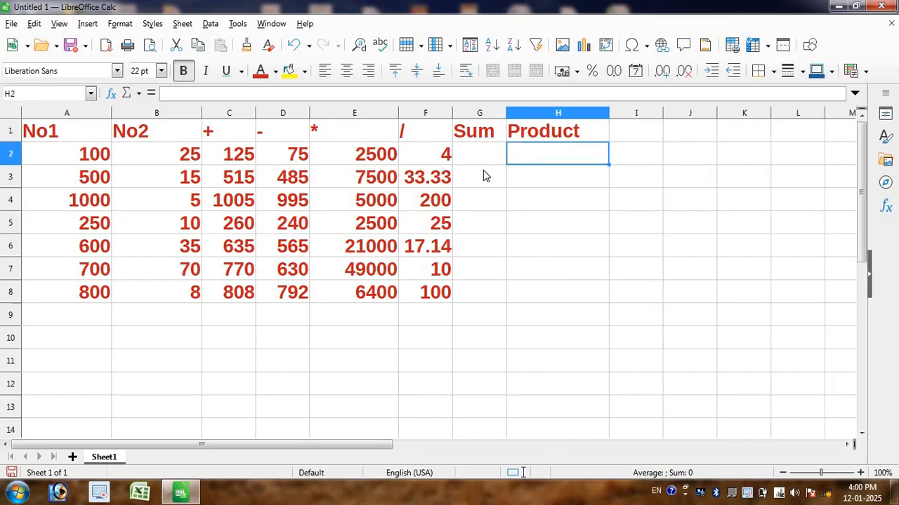
{"action": "left_click", "coordinate": [490, 156]}
{"action": "left_click_drag", "start_coordinate": [506, 116], "coordinate": [527, 115]}
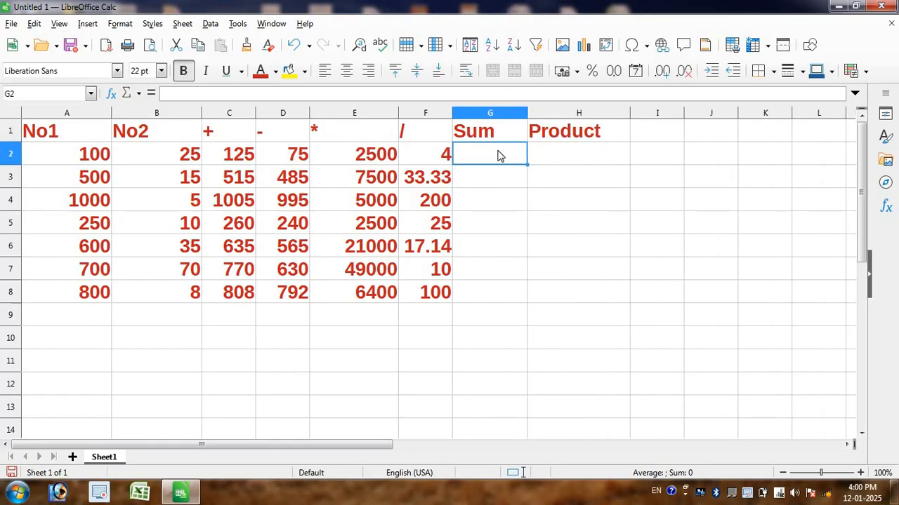
Step: Enter the formula =SUM(A2:B2) in cell G2 under the Sum heading and fill it down through G8
{"action": "type", "text": "=sum"}
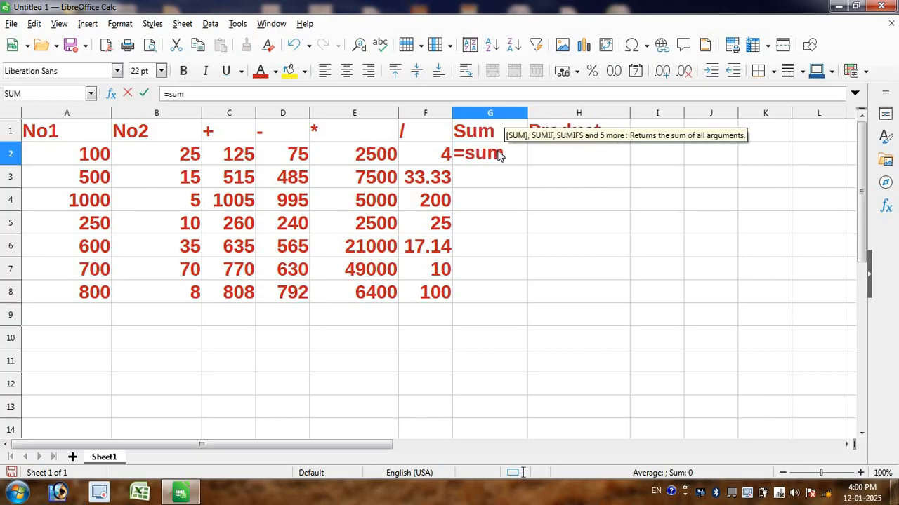
{"action": "key", "text": "Tab"}
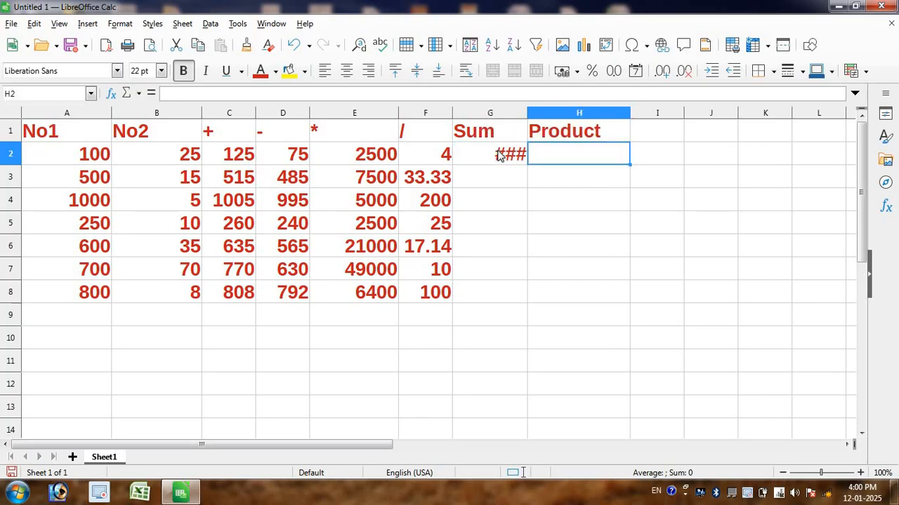
{"action": "left_click", "coordinate": [516, 160]}
{"action": "double_click", "coordinate": [516, 160]}
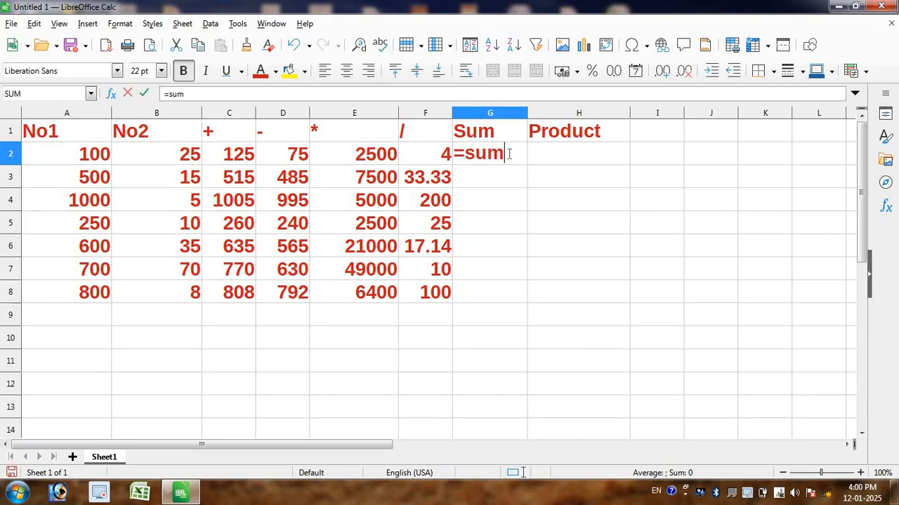
{"action": "type", "text": "("}
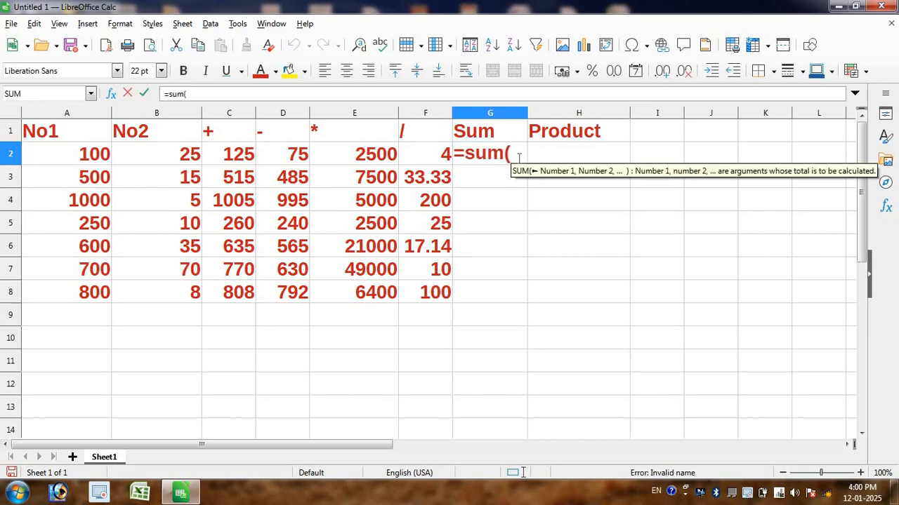
{"action": "left_click_drag", "start_coordinate": [56, 159], "coordinate": [149, 157]}
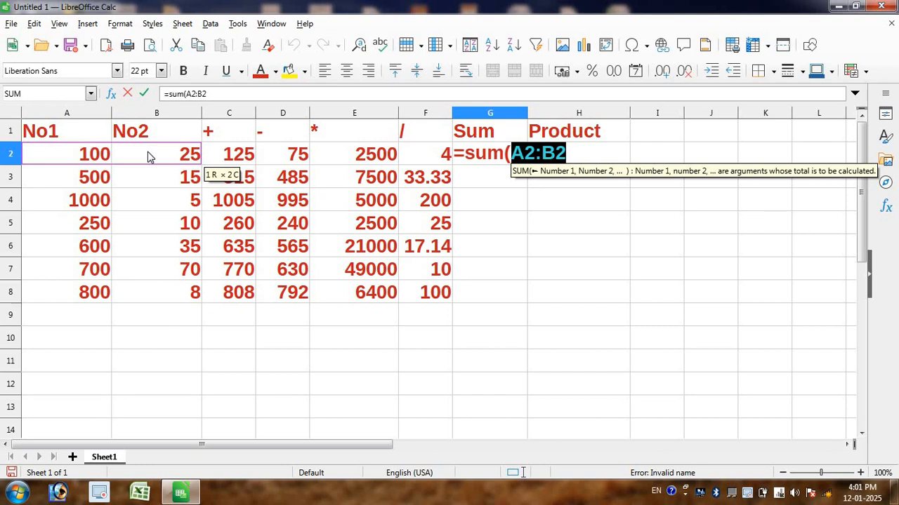
{"action": "left_click_drag", "start_coordinate": [147, 156], "coordinate": [147, 156]}
{"action": "key", "text": "Return"}
{"action": "left_click", "coordinate": [486, 158]}
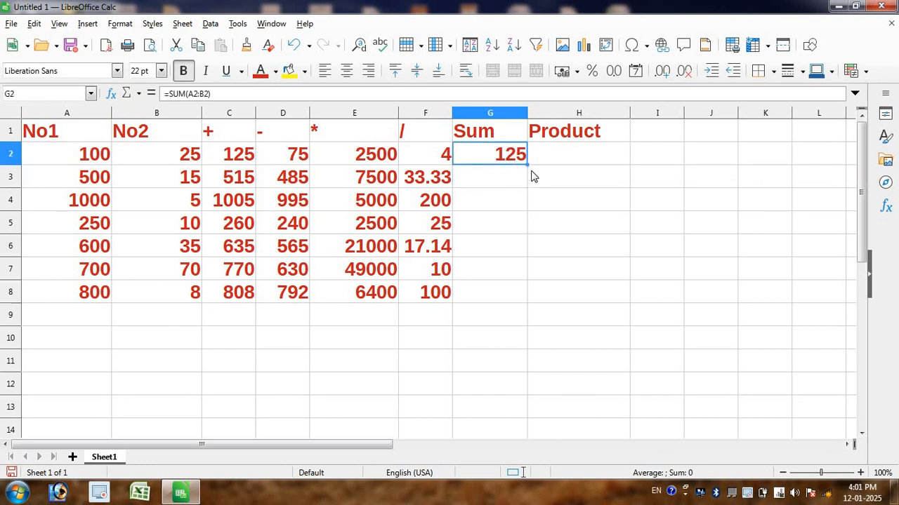
{"action": "double_click", "coordinate": [527, 164]}
Step: Give the addition results C2:C8 and the Sum results G2:G8 a yellow background
{"action": "left_click_drag", "start_coordinate": [211, 157], "coordinate": [237, 295]}
{"action": "left_click", "coordinate": [287, 70]}
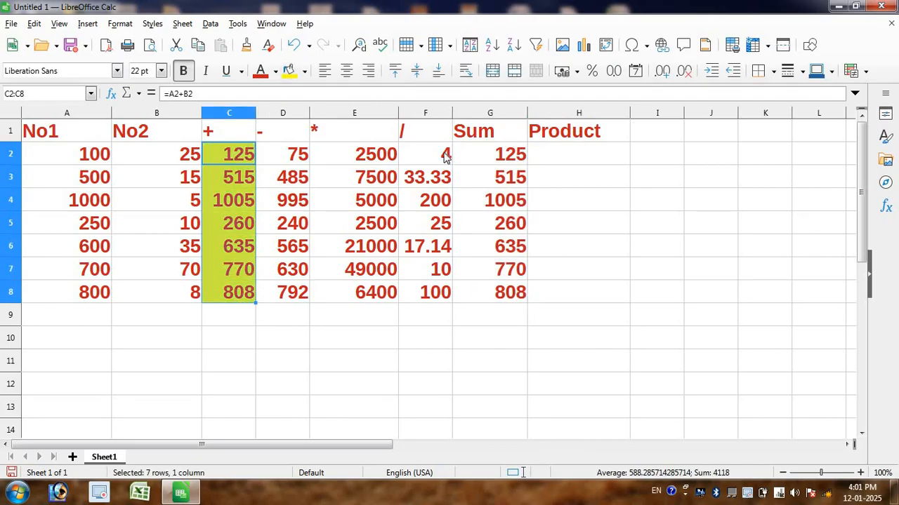
{"action": "left_click_drag", "start_coordinate": [477, 158], "coordinate": [477, 295]}
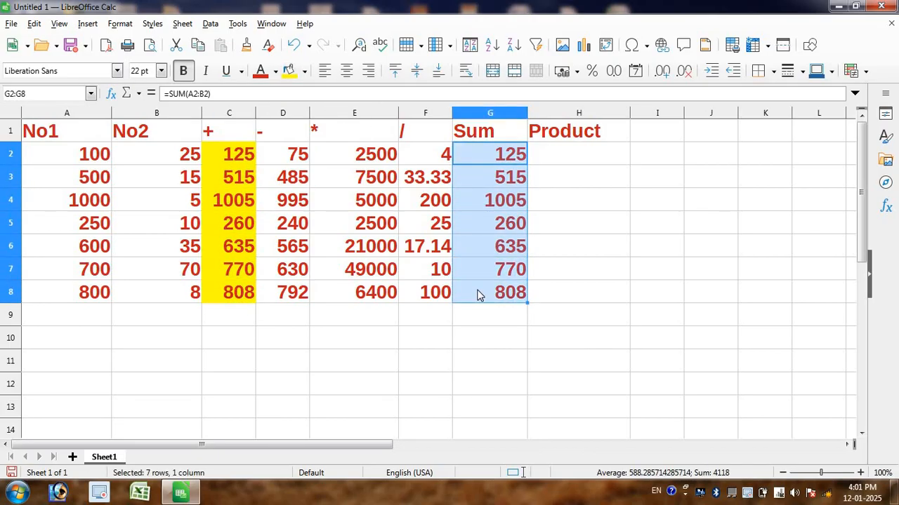
{"action": "left_click", "coordinate": [288, 70]}
Step: Compare the addition formula in cell C2 with the SUM formula in cell G2, leaving both unedited
{"action": "double_click", "coordinate": [236, 151]}
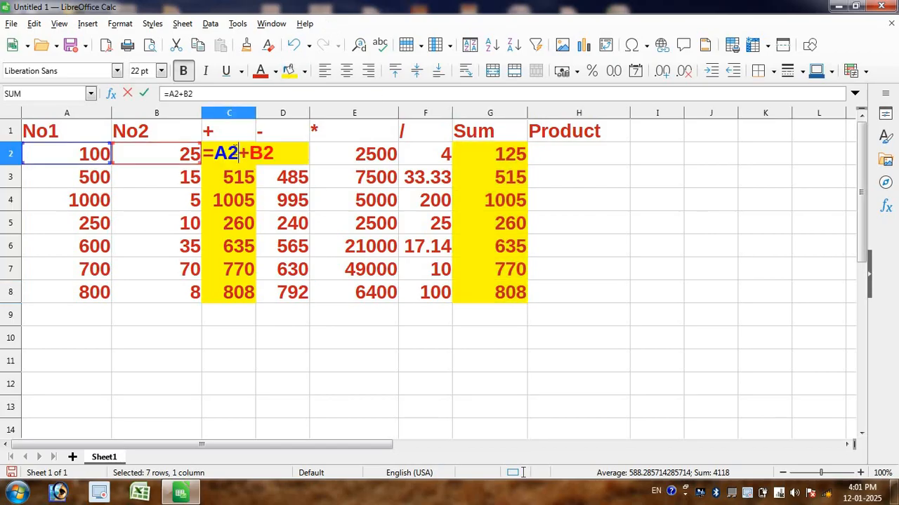
{"action": "key", "text": "Return"}
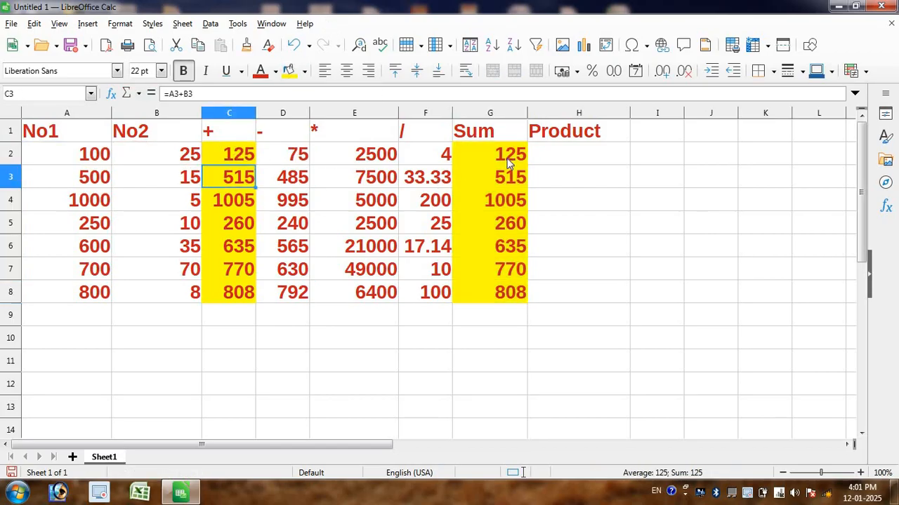
{"action": "left_click", "coordinate": [505, 156]}
{"action": "double_click", "coordinate": [504, 154]}
{"action": "key", "text": "Return"}
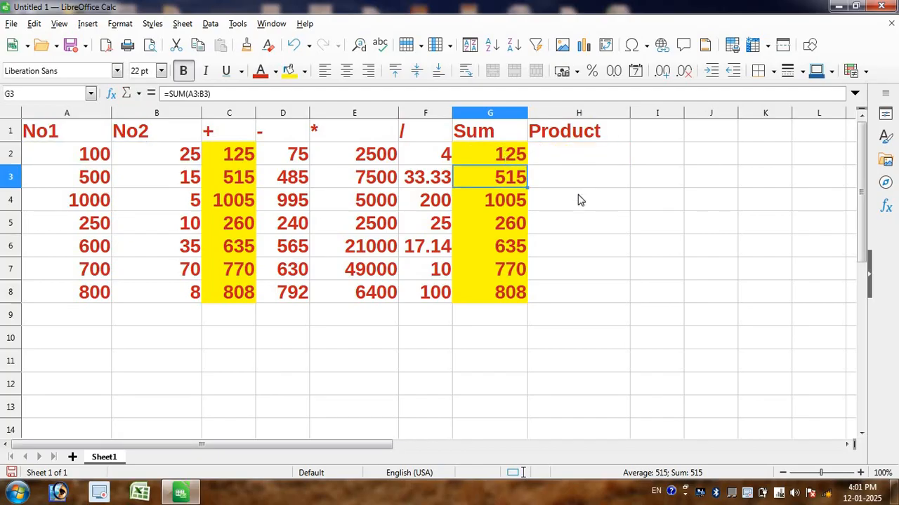
{"action": "double_click", "coordinate": [593, 177]}
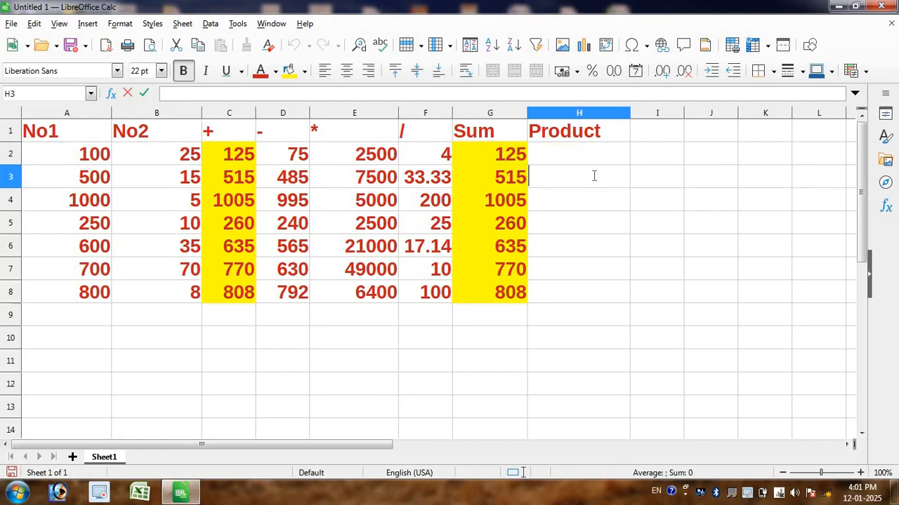
{"action": "type", "text": "jkjkjl()"}
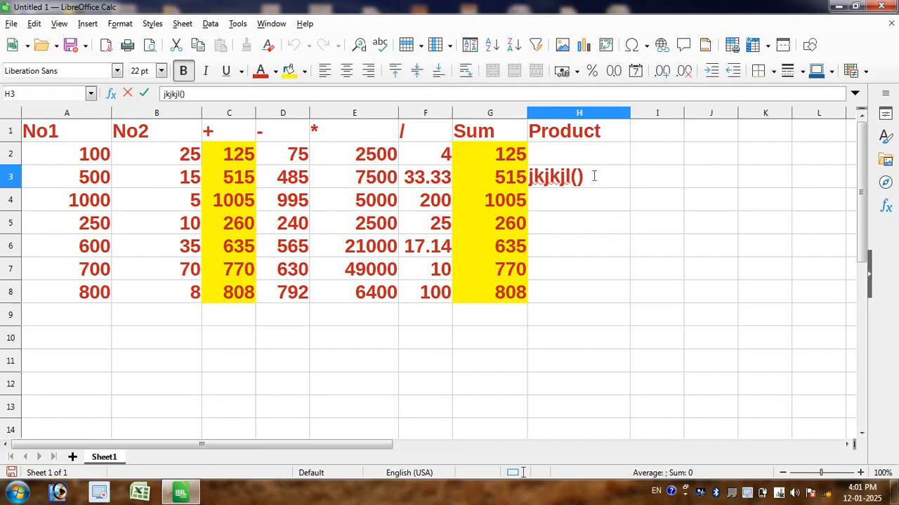
{"action": "type", "text": "()"}
{"action": "key", "text": "BackSpace"}
{"action": "key", "text": "BackSpace"}
{"action": "key", "text": "BackSpace"}
{"action": "key", "text": "BackSpace"}
{"action": "key", "text": "BackSpace"}
{"action": "key", "text": "BackSpace"}
{"action": "key", "text": "BackSpace"}
{"action": "key", "text": "BackSpace"}
{"action": "key", "text": "BackSpace"}
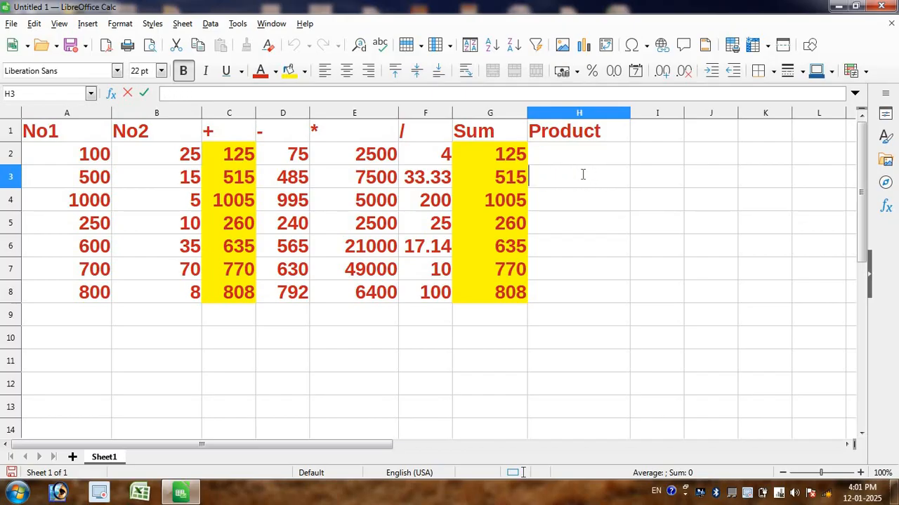
Step: Enter the formula =PRODUCT(A2:B2) in cell H2 under the Product heading and fill it down through H8
{"action": "left_click", "coordinate": [580, 152]}
{"action": "type", "text": "=p"}
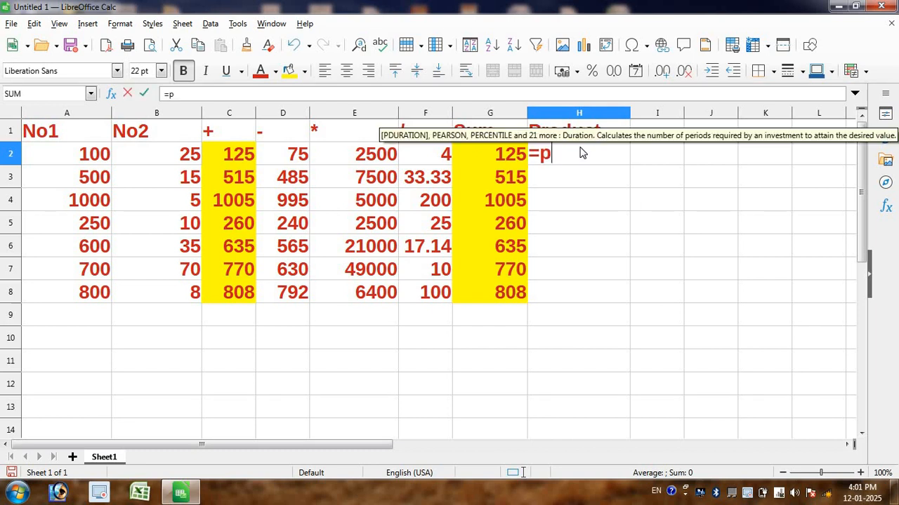
{"action": "type", "text": "roduct"}
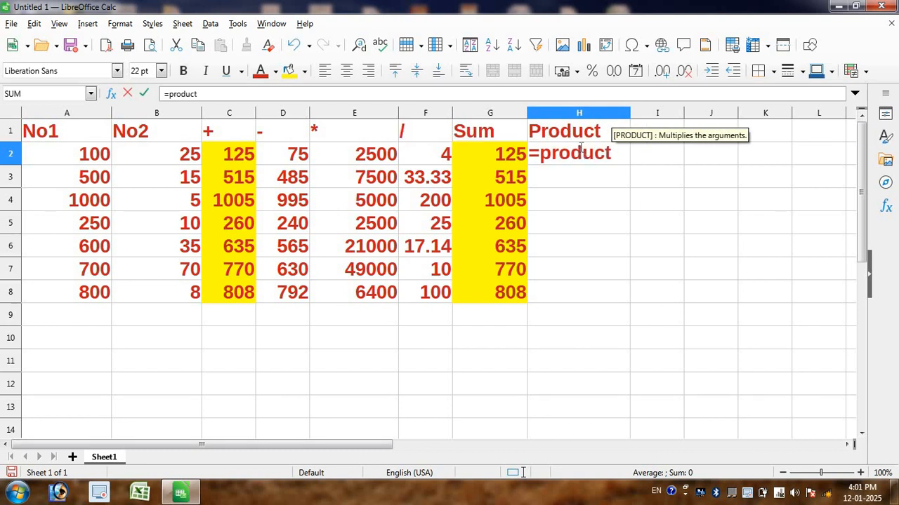
{"action": "type", "text": "("}
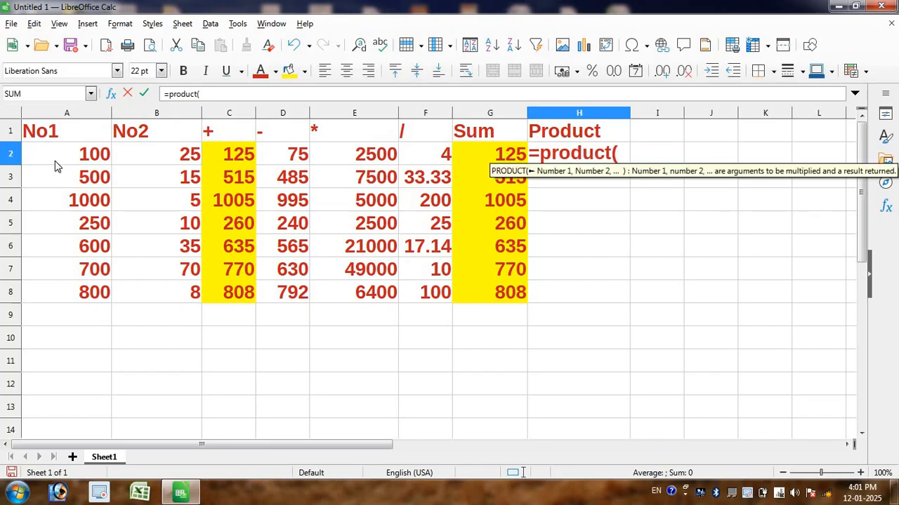
{"action": "left_click_drag", "start_coordinate": [59, 165], "coordinate": [171, 161]}
{"action": "key", "text": "Return"}
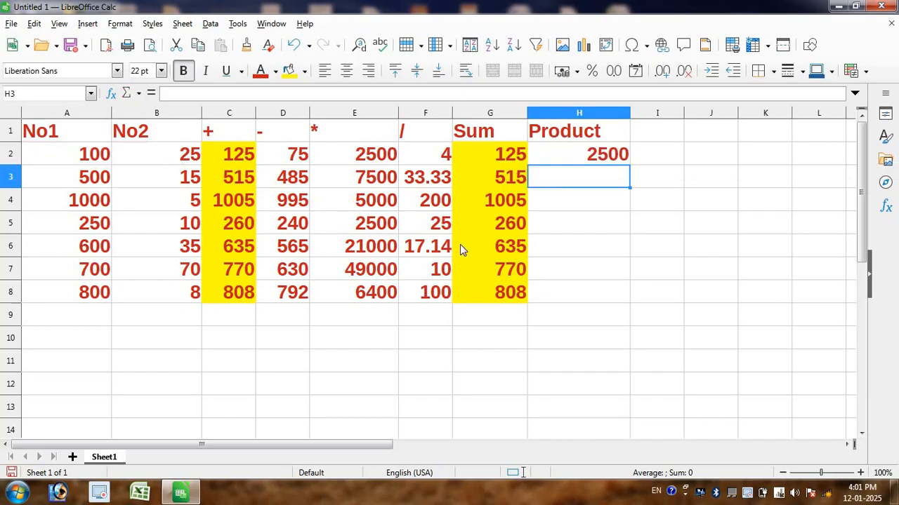
{"action": "left_click", "coordinate": [555, 161]}
{"action": "left_click_drag", "start_coordinate": [629, 167], "coordinate": [608, 302]}
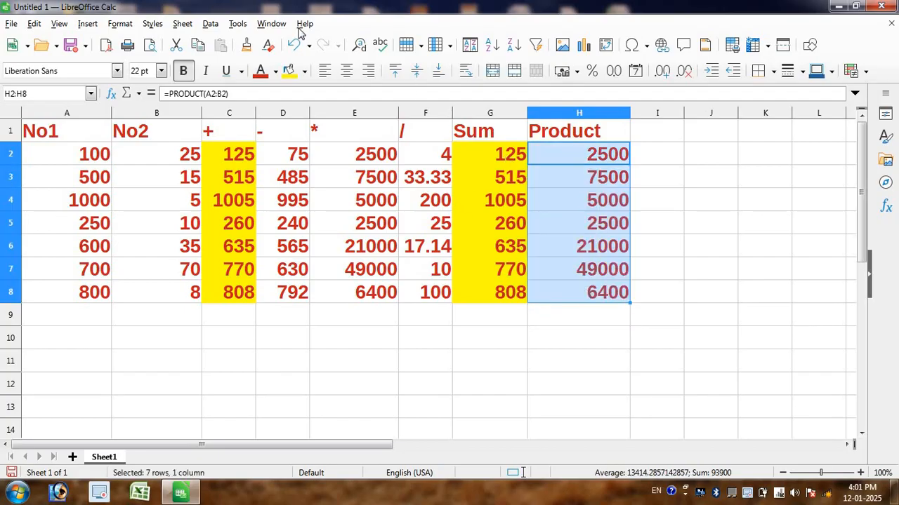
Step: Give the Product results H2:H8 and the multiplication results E2:E8 a yellow background
{"action": "left_click", "coordinate": [288, 70]}
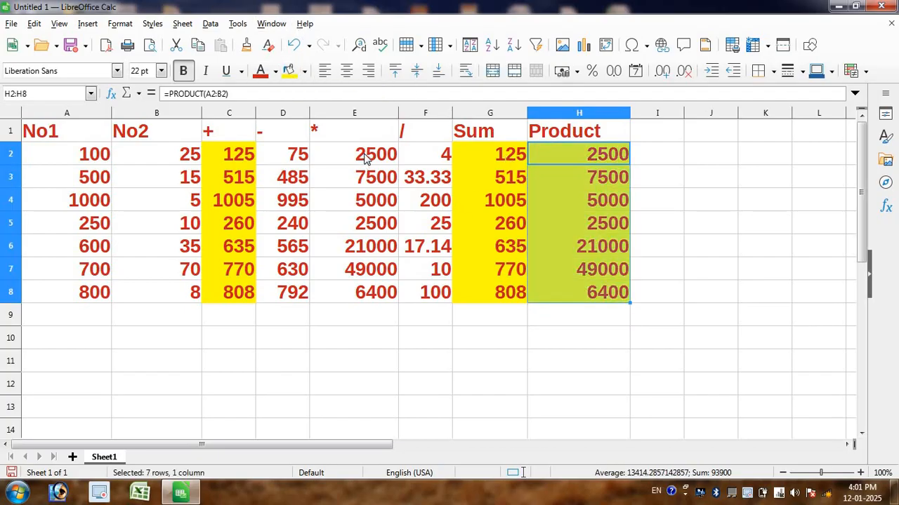
{"action": "left_click_drag", "start_coordinate": [365, 159], "coordinate": [317, 294]}
{"action": "left_click", "coordinate": [288, 71]}
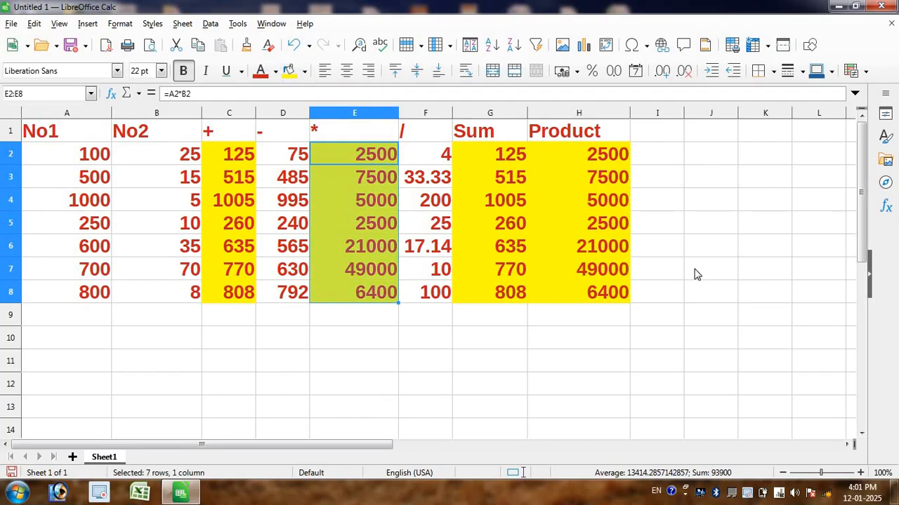
{"action": "left_click", "coordinate": [695, 274]}
Step: Compare the multiplication formula in cell E2 with the PRODUCT formula in cell H2, leaving both unedited
{"action": "left_click", "coordinate": [365, 154]}
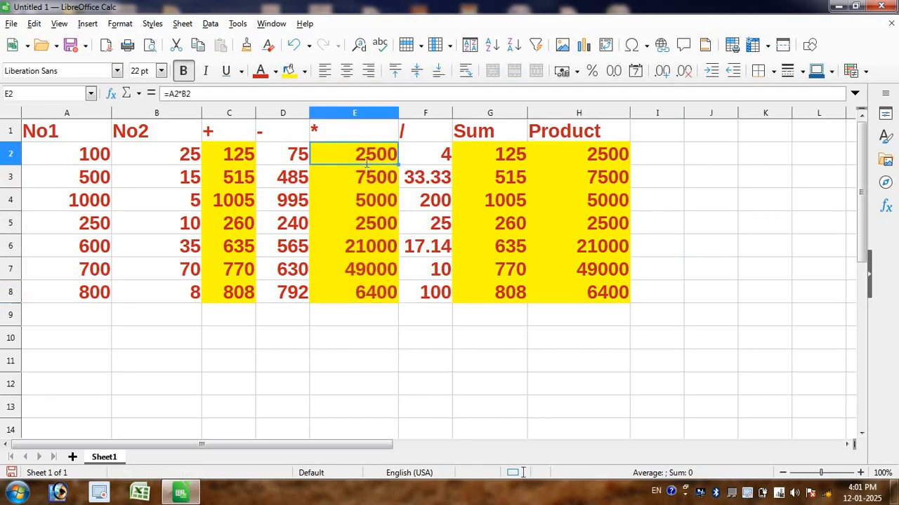
{"action": "double_click", "coordinate": [365, 154]}
{"action": "key", "text": "Return"}
{"action": "double_click", "coordinate": [548, 153]}
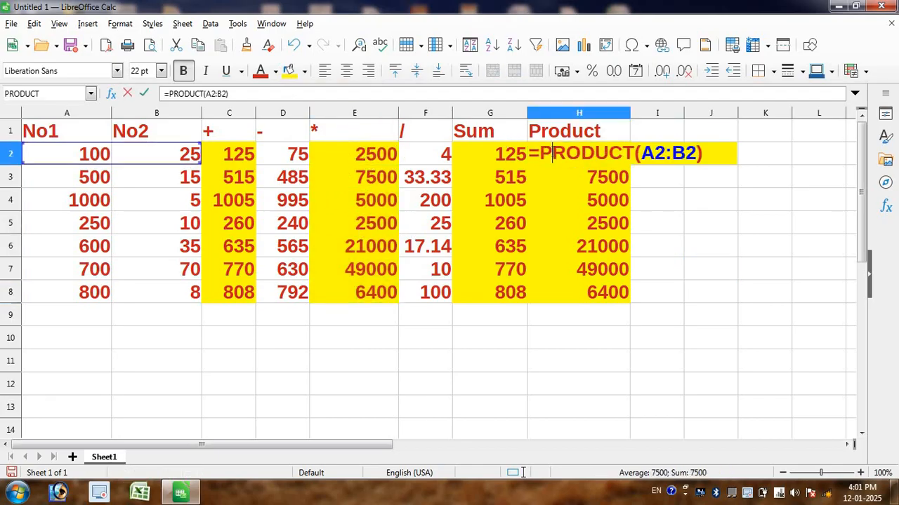
{"action": "key", "text": "Return"}
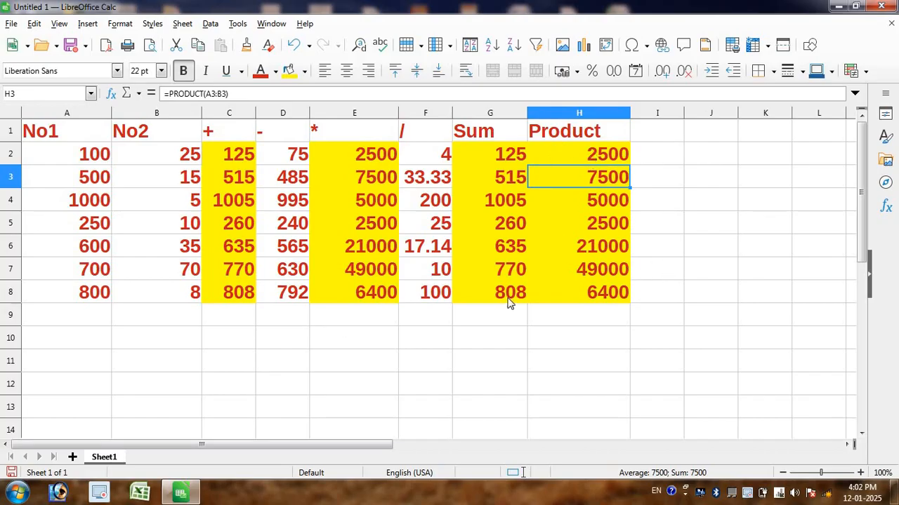
Step: Enter the headings Item Qty in cell K1 and Item Price in cell L1, past the existing table
{"action": "left_click_drag", "start_coordinate": [370, 443], "coordinate": [556, 444]}
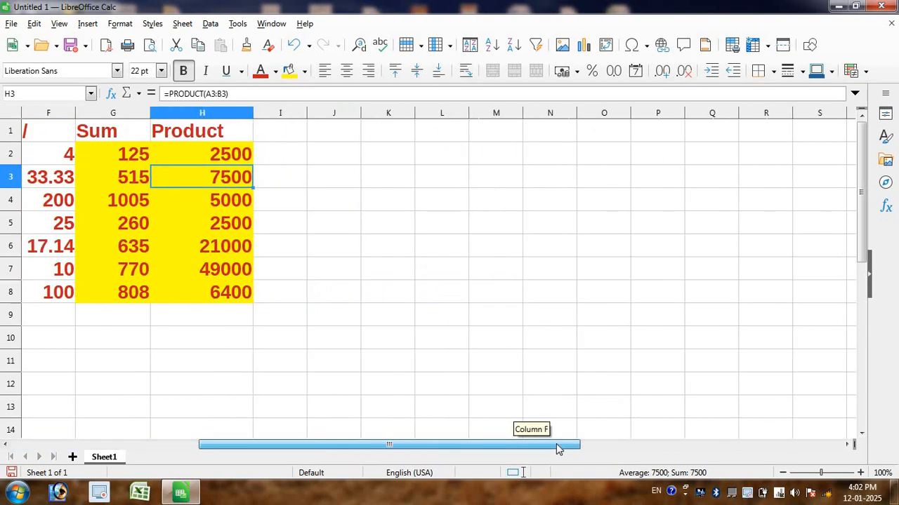
{"action": "left_click", "coordinate": [391, 137]}
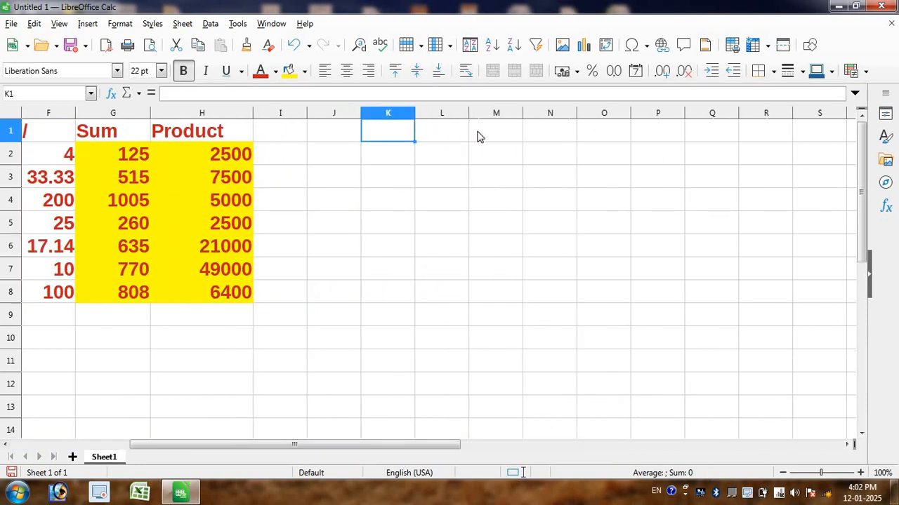
{"action": "type", "text": "Ite"}
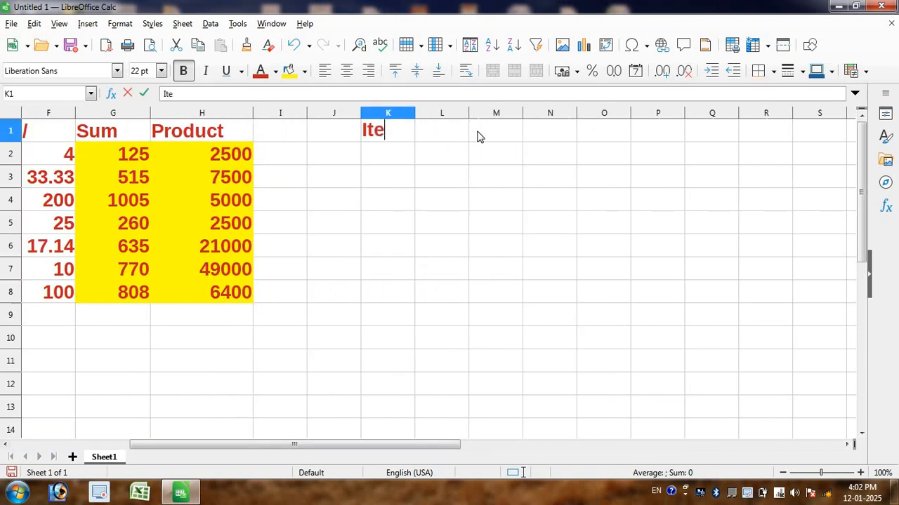
{"action": "type", "text": "m Qty"}
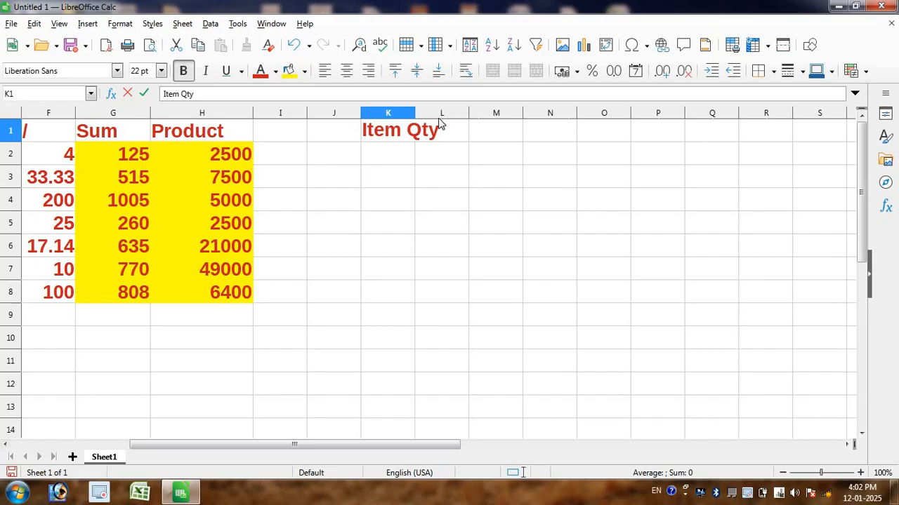
{"action": "left_click", "coordinate": [436, 133]}
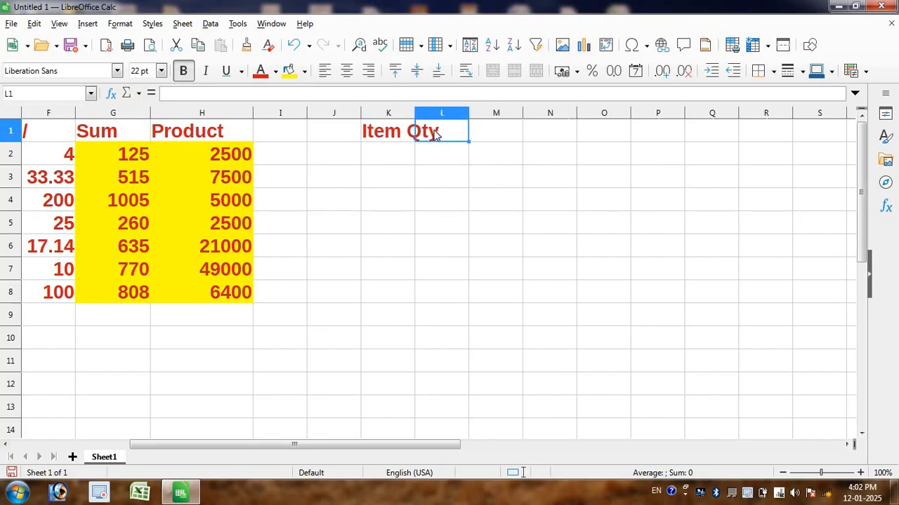
{"action": "type", "text": "Ite"}
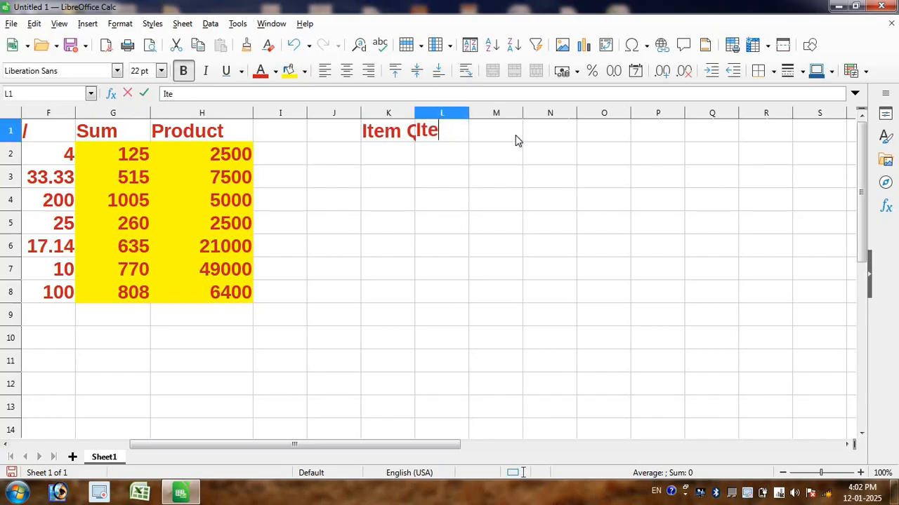
{"action": "type", "text": "m Price"}
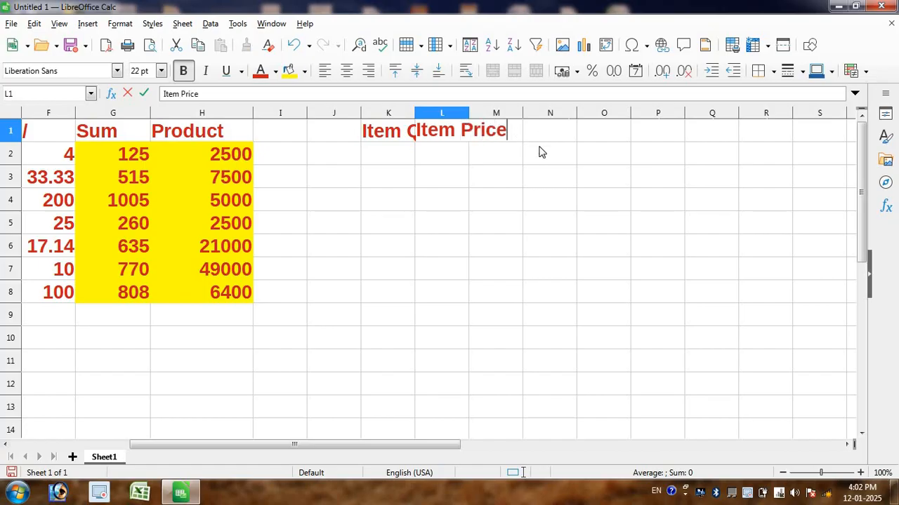
{"action": "left_click", "coordinate": [510, 181]}
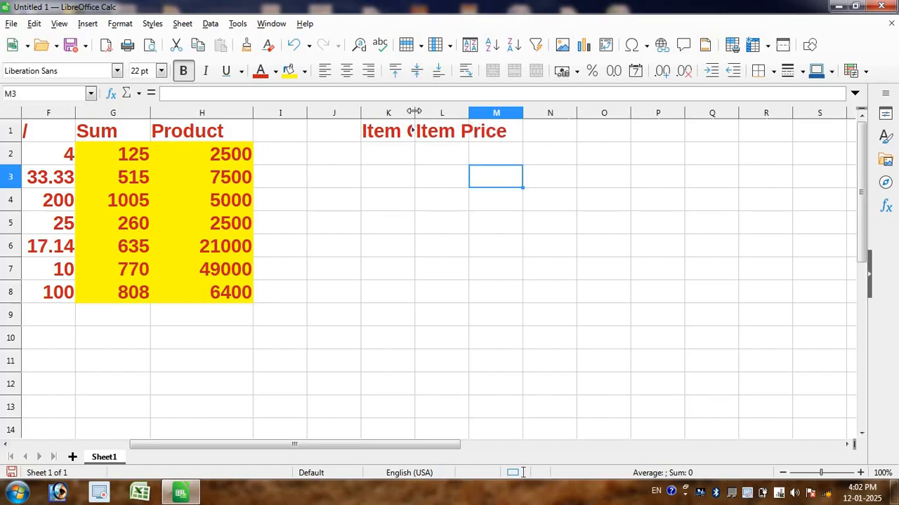
Step: Widen column K to fit the Item Qty heading and column L for the Item Price heading
{"action": "left_click_drag", "start_coordinate": [415, 113], "coordinate": [447, 113]}
{"action": "left_click", "coordinate": [507, 115]}
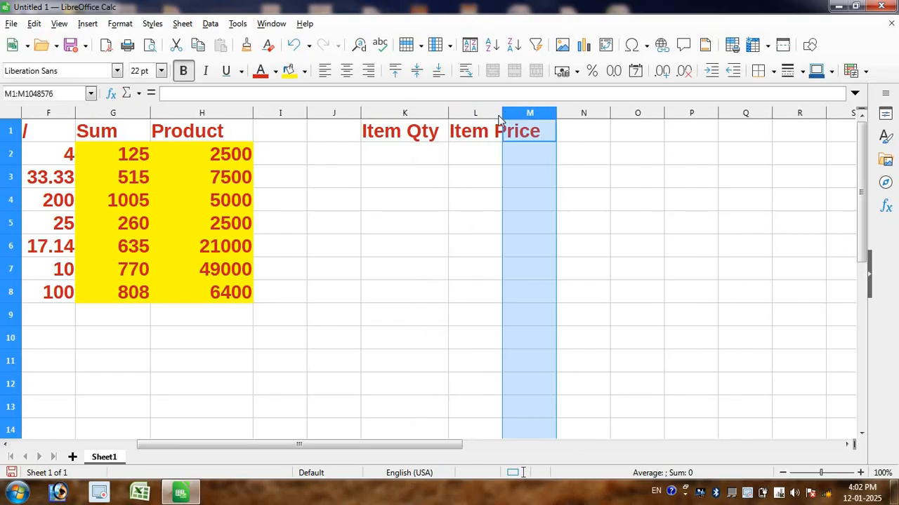
{"action": "left_click", "coordinate": [500, 115]}
{"action": "left_click_drag", "start_coordinate": [503, 113], "coordinate": [531, 113]}
Step: Enter the quantities 2, 5, 6, 3, 5, 8 and 3 in cells K2 to K8 under Item Qty
{"action": "left_click", "coordinate": [425, 151]}
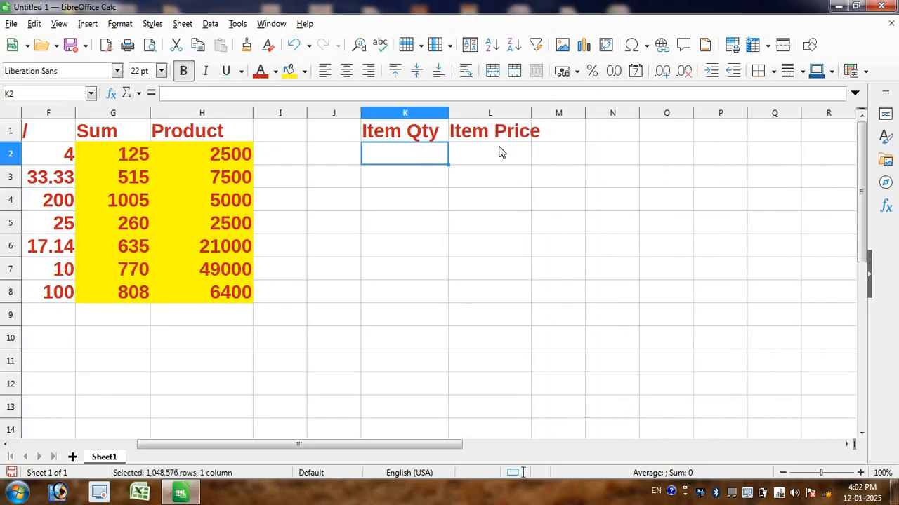
{"action": "type", "text": "2 5 6 3 5 8 "}
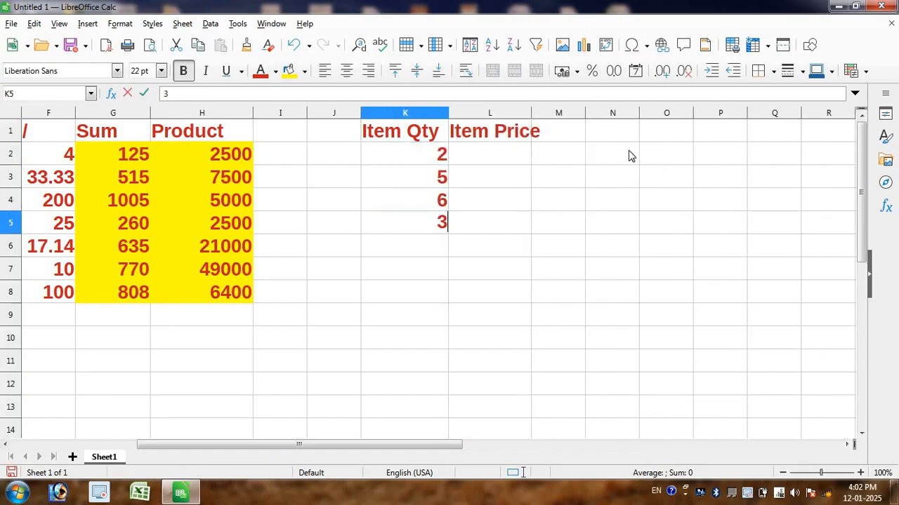
{"action": "type", "text": "3"}
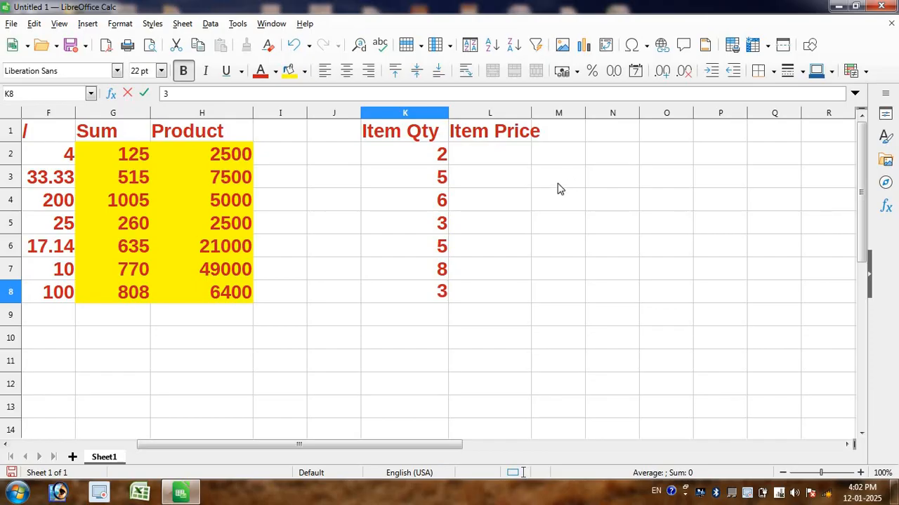
Step: Enter the prices 20, 35, 69, 50, 3260, 12 and 120 in cells L2 to L8 under Item Price
{"action": "left_click", "coordinate": [483, 157]}
{"action": "type", "text": "20"}
{"action": "key", "text": "Return"}
{"action": "type", "text": "35"}
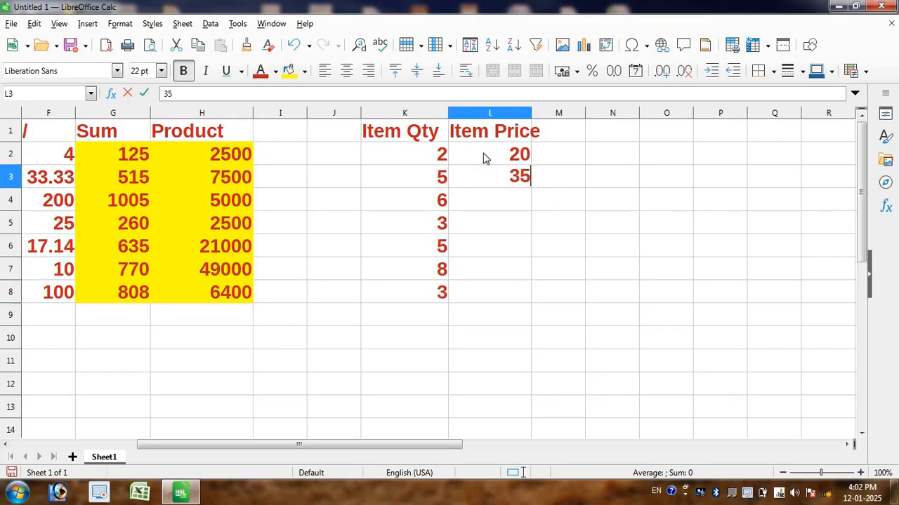
{"action": "key", "text": "Return"}
{"action": "type", "text": "69"}
{"action": "key", "text": "Return"}
{"action": "type", "text": "50"}
{"action": "key", "text": "Return"}
{"action": "type", "text": "3260"}
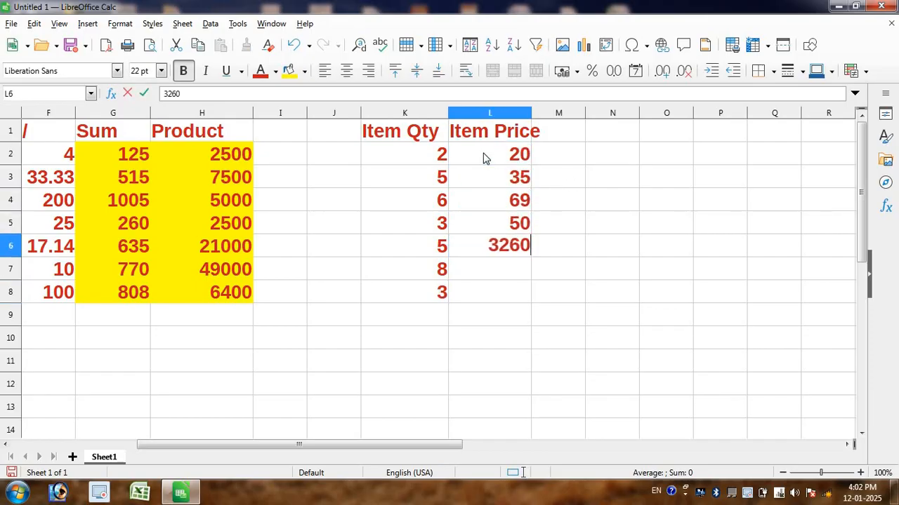
{"action": "key", "text": "Return"}
{"action": "type", "text": "12"}
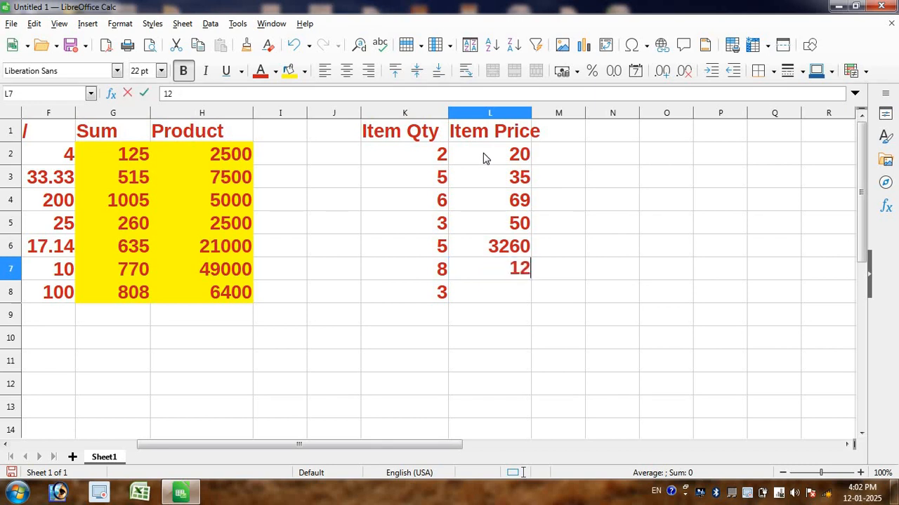
{"action": "key", "text": "Return"}
{"action": "type", "text": "120"}
{"action": "key", "text": "Return"}
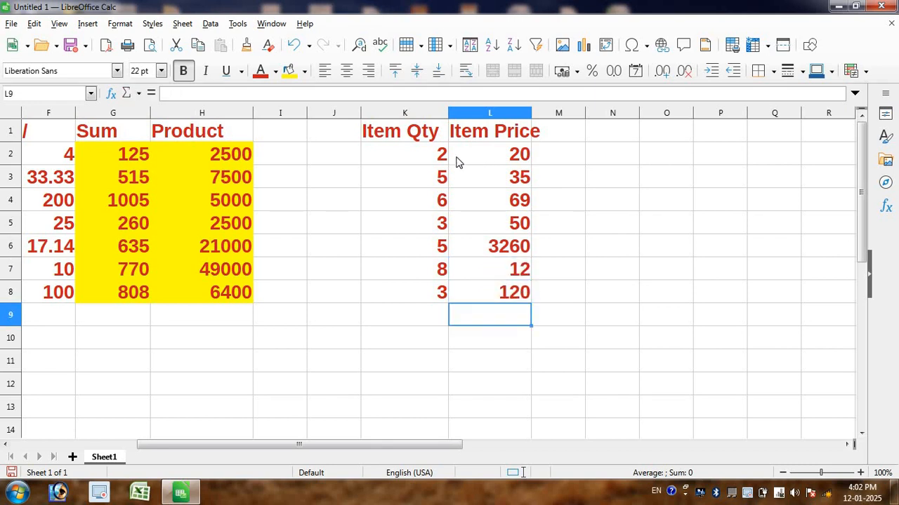
Step: Correct the item price in cell L6 to 260
{"action": "double_click", "coordinate": [500, 246]}
{"action": "key", "text": "BackSpace"}
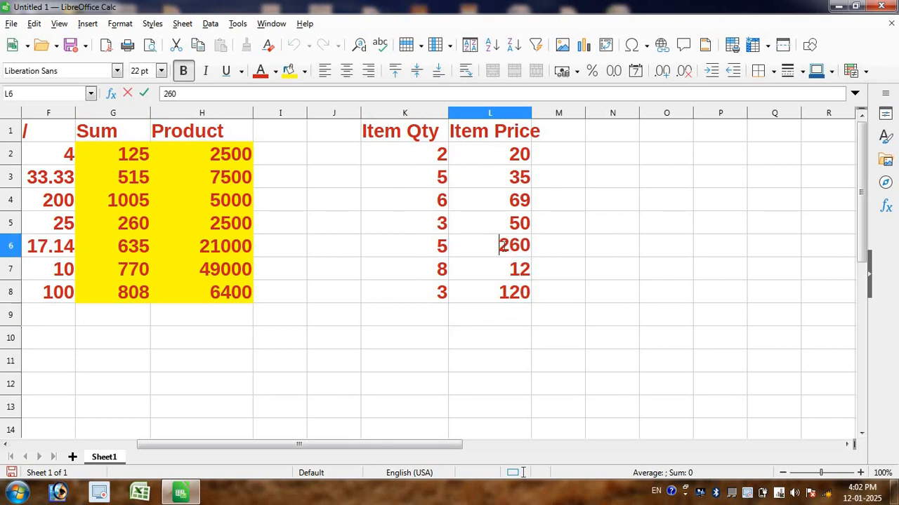
{"action": "left_click", "coordinate": [472, 203]}
Step: Widen column L a little further so the whole Item Price heading fits inside it
{"action": "left_click", "coordinate": [395, 150]}
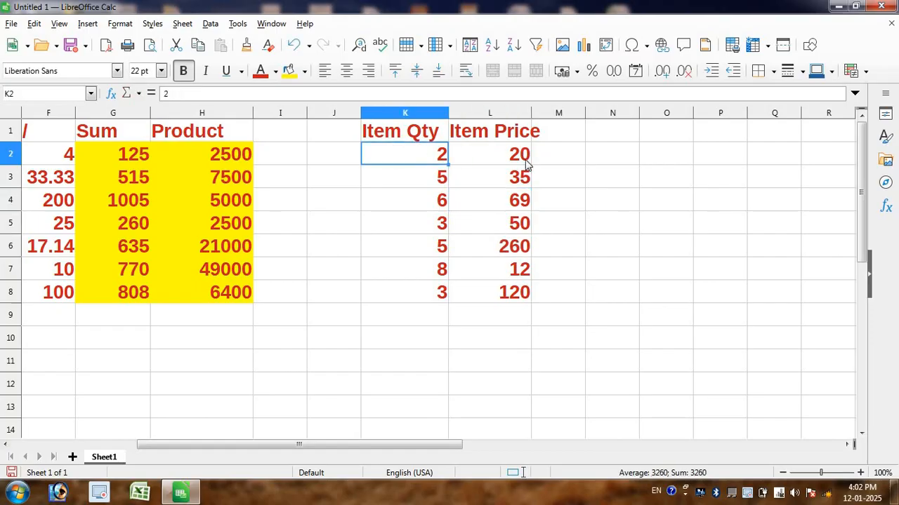
{"action": "left_click", "coordinate": [563, 267]}
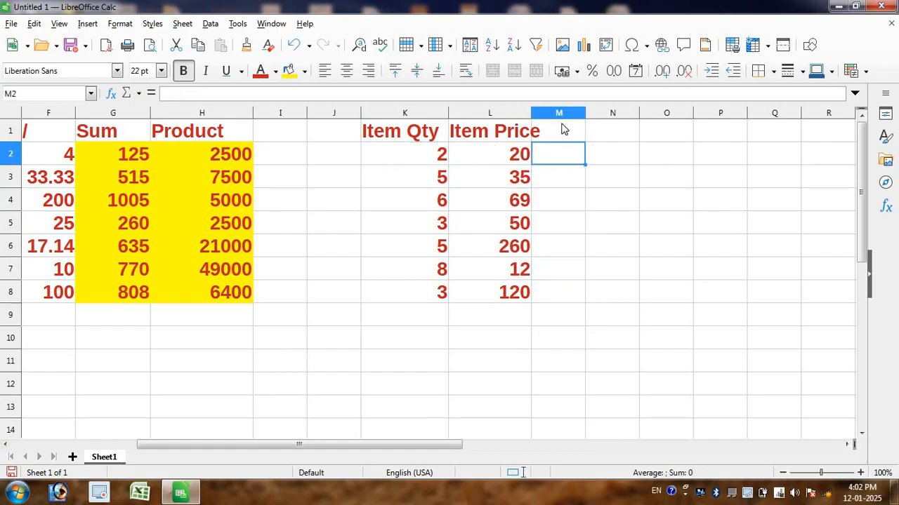
{"action": "left_click", "coordinate": [528, 115]}
{"action": "left_click", "coordinate": [533, 116]}
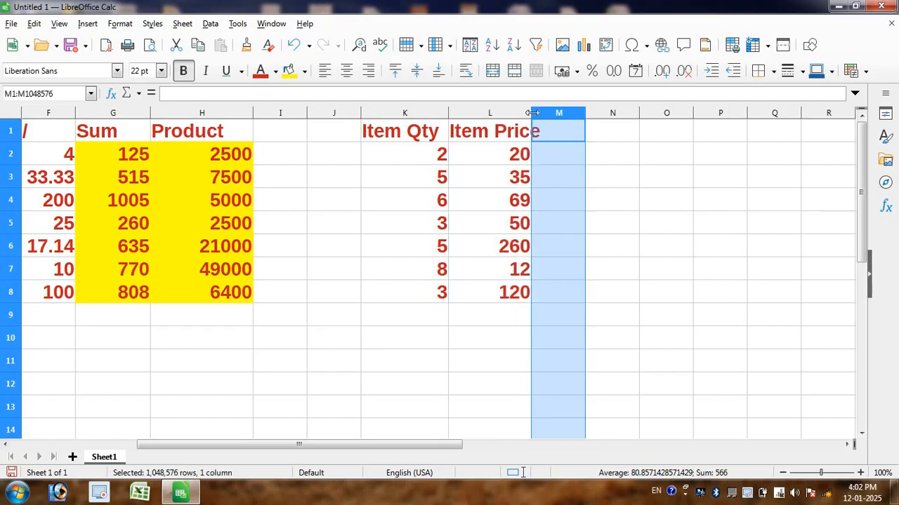
{"action": "left_click_drag", "start_coordinate": [532, 115], "coordinate": [549, 115]}
Step: Examine the Item Qty and Item Price pairs in rows 2 to 5 and the empty cells beside them in column M
{"action": "left_click", "coordinate": [487, 156]}
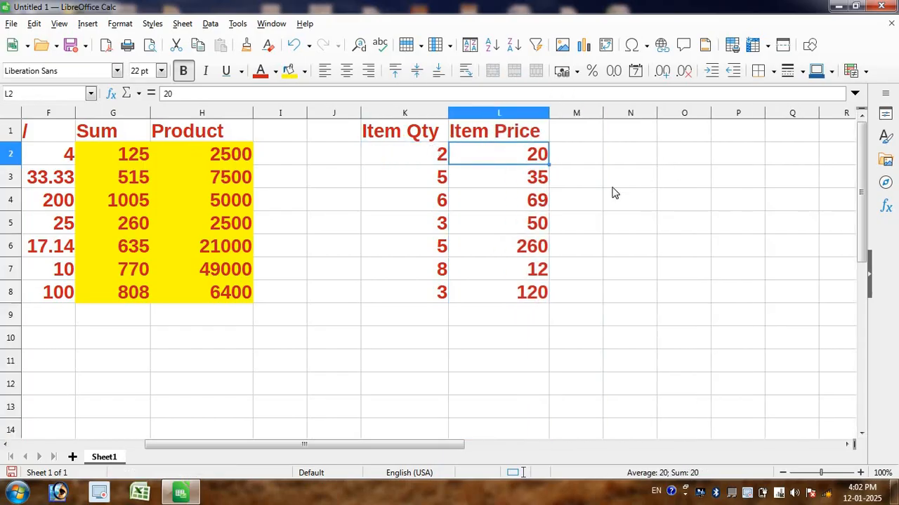
{"action": "left_click", "coordinate": [558, 184]}
{"action": "left_click", "coordinate": [453, 181]}
{"action": "left_click", "coordinate": [442, 176]}
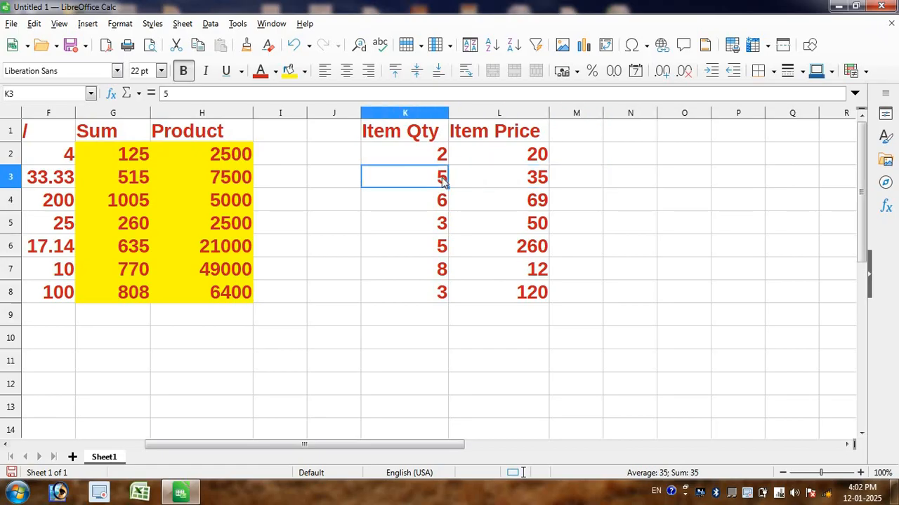
{"action": "left_click", "coordinate": [573, 181]}
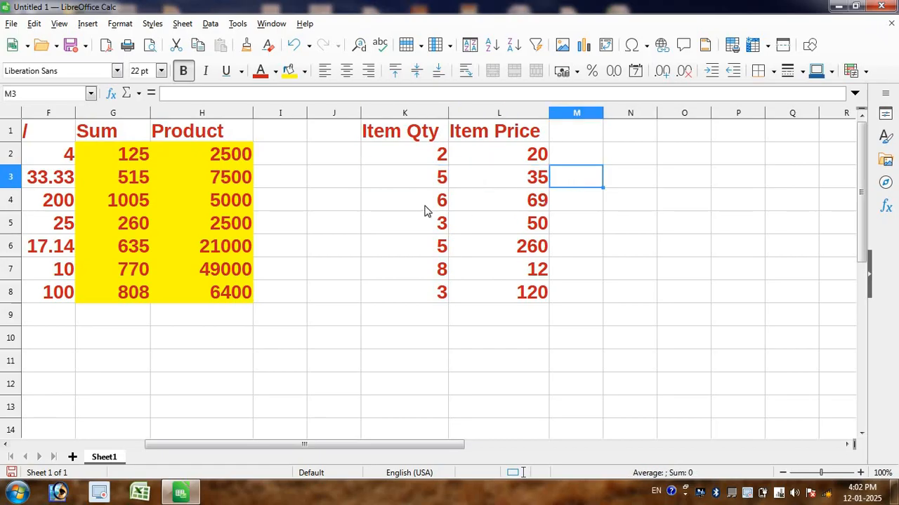
{"action": "left_click", "coordinate": [519, 199]}
{"action": "left_click", "coordinate": [423, 196]}
{"action": "left_click", "coordinate": [587, 204]}
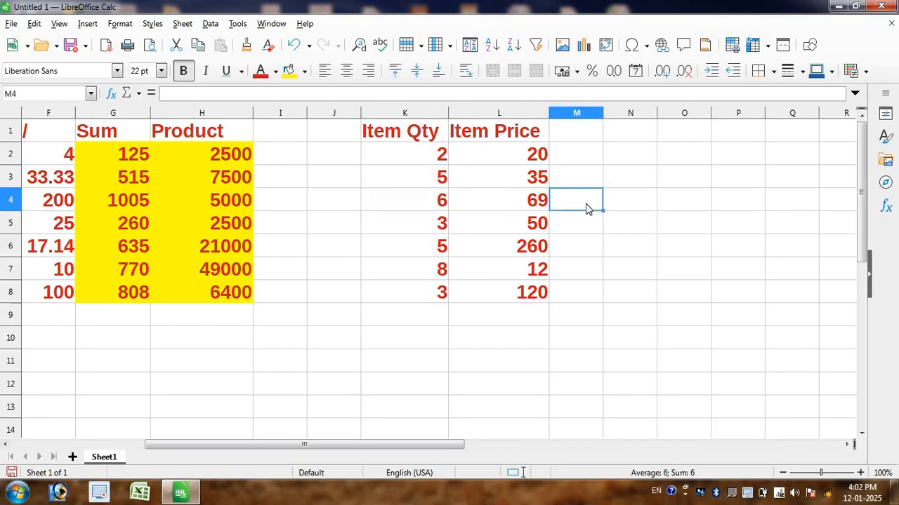
{"action": "left_click", "coordinate": [425, 228]}
{"action": "left_click", "coordinate": [539, 228]}
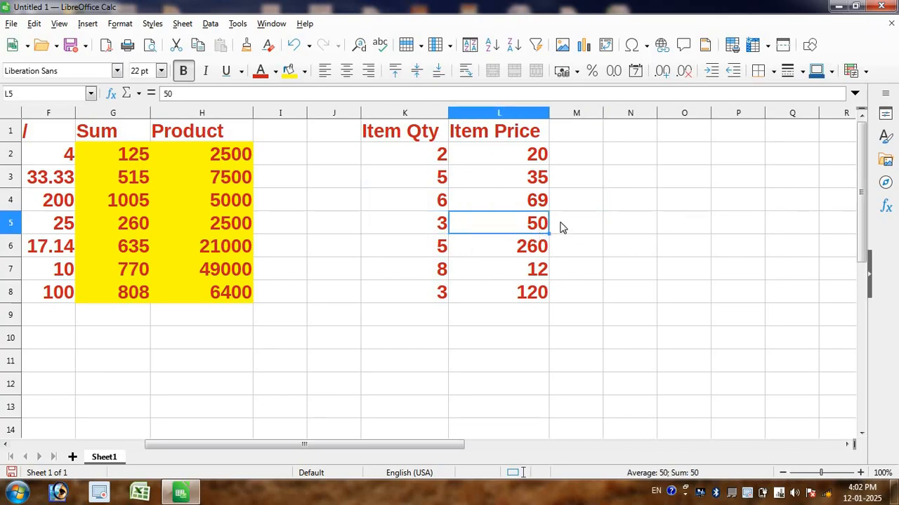
{"action": "left_click", "coordinate": [562, 227]}
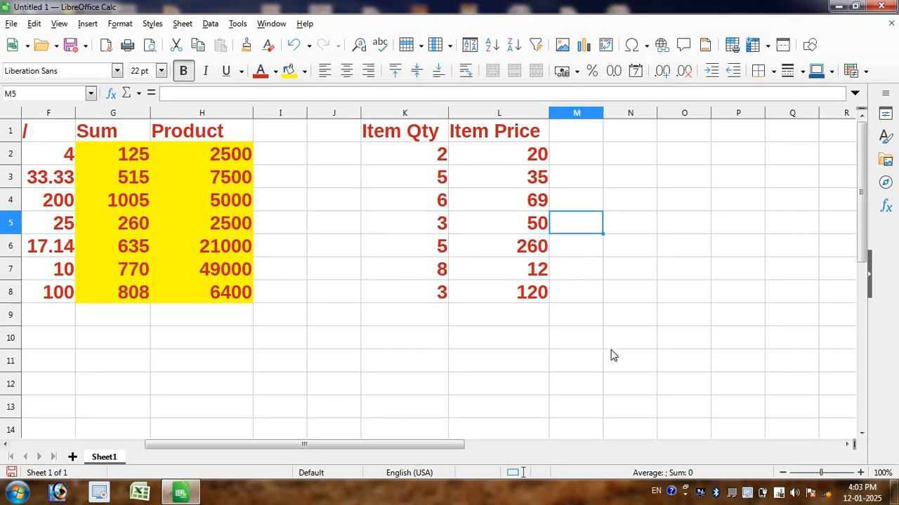
Step: Enter the formula =SUMPRODUCT(K2:K8,L2:L8) in cell M9 to total quantity times price for all items
{"action": "left_click", "coordinate": [572, 322]}
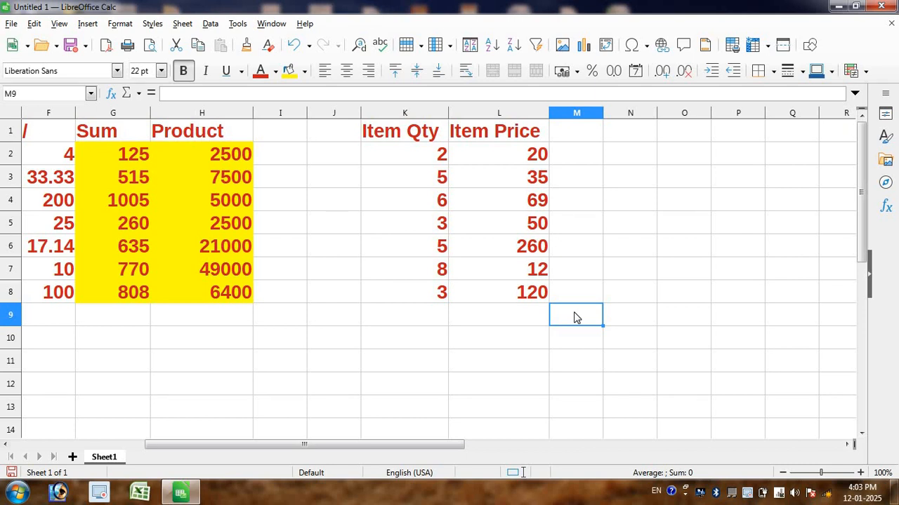
{"action": "type", "text": "=sum"}
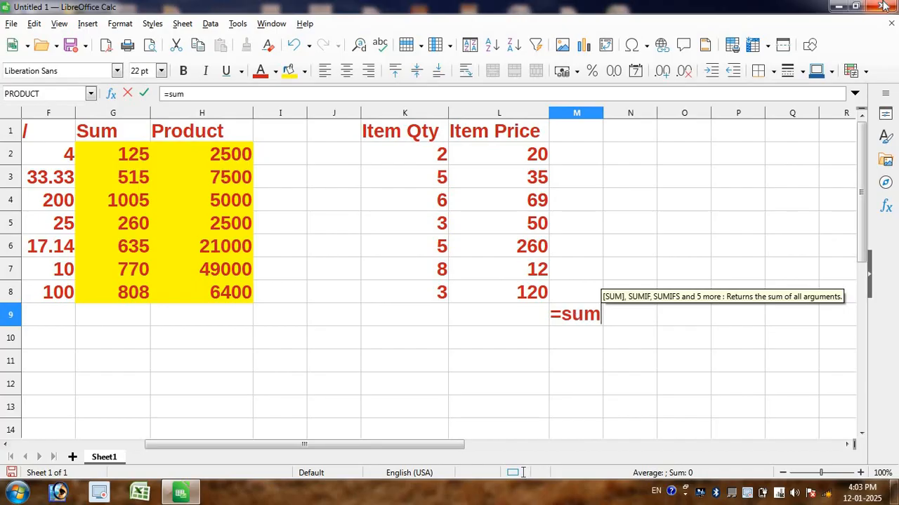
{"action": "type", "text": "pro"}
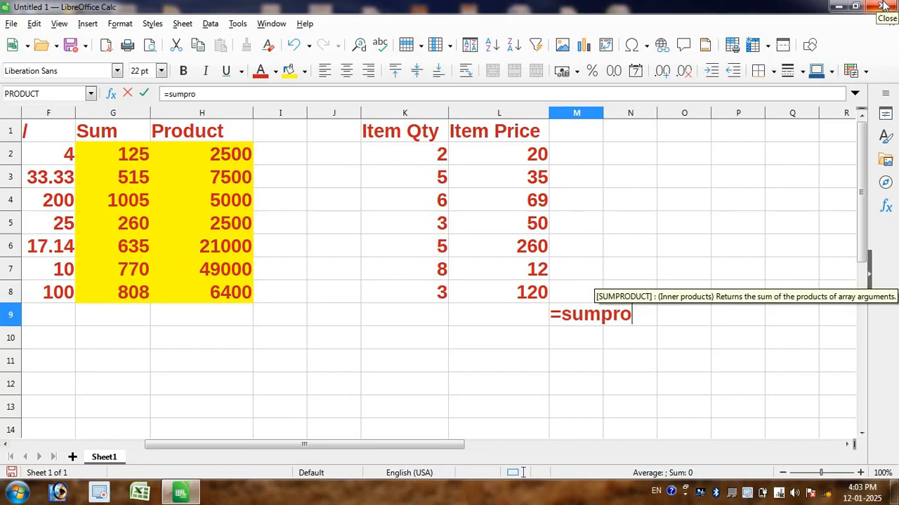
{"action": "key", "text": "Tab"}
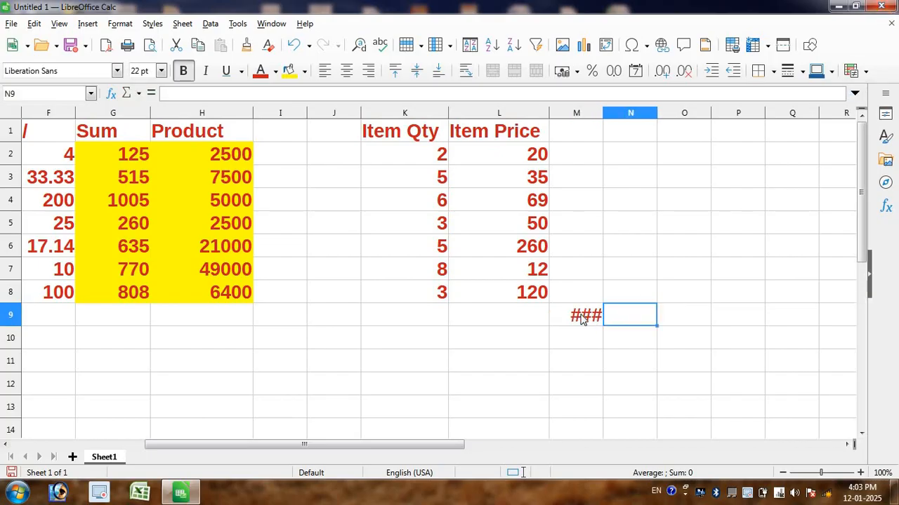
{"action": "double_click", "coordinate": [582, 318]}
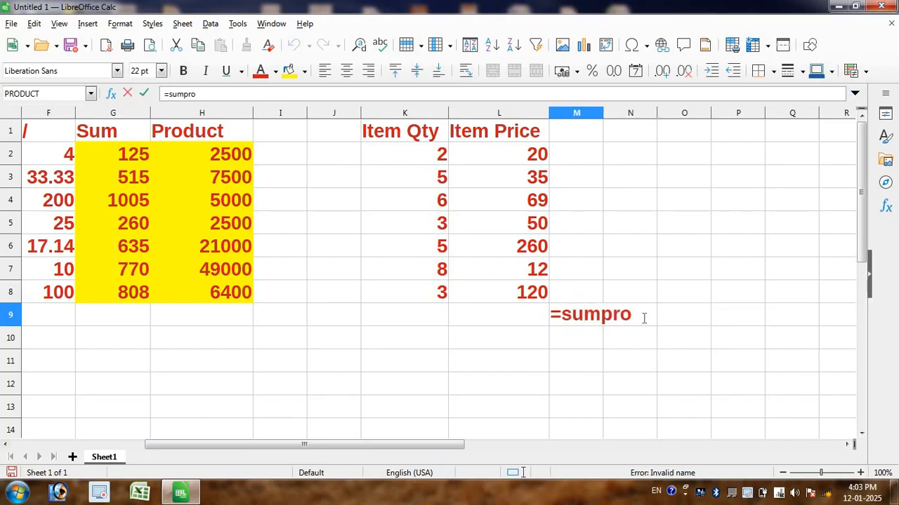
{"action": "type", "text": "duct"}
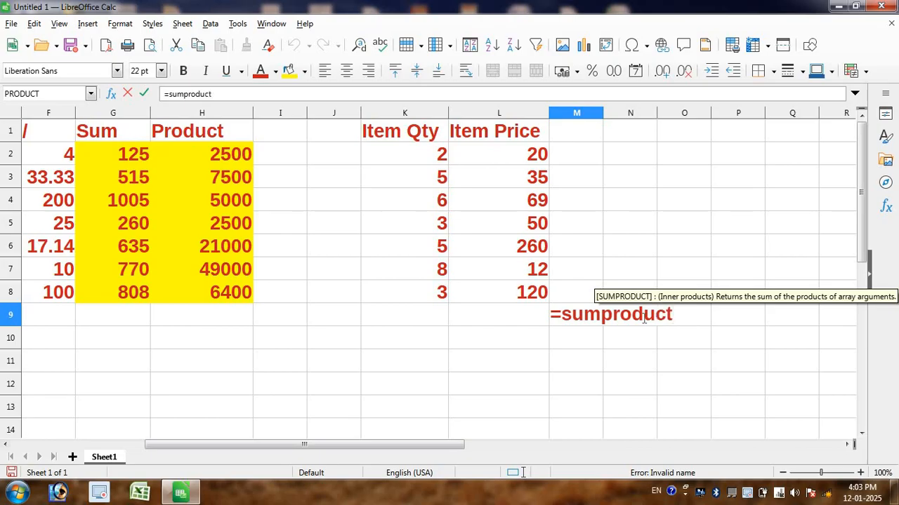
{"action": "type", "text": "("}
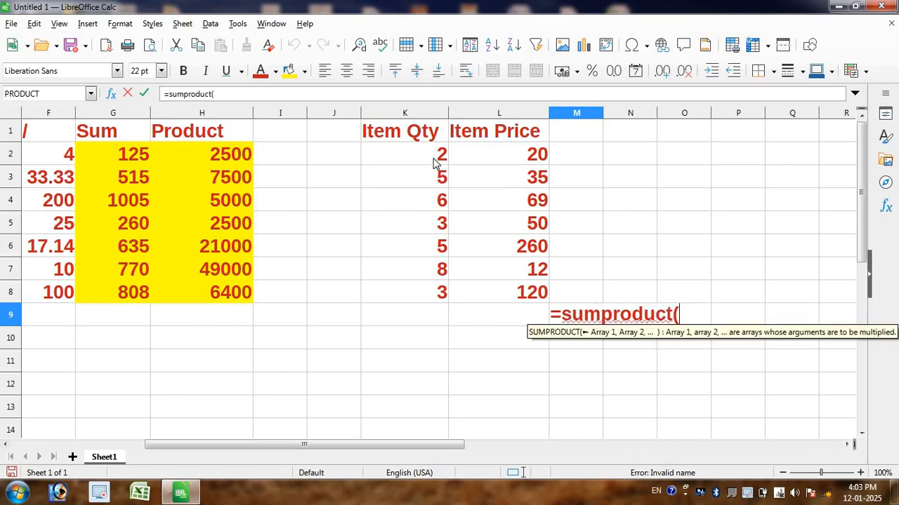
{"action": "left_click_drag", "start_coordinate": [435, 160], "coordinate": [435, 296]}
{"action": "type", "text": ","}
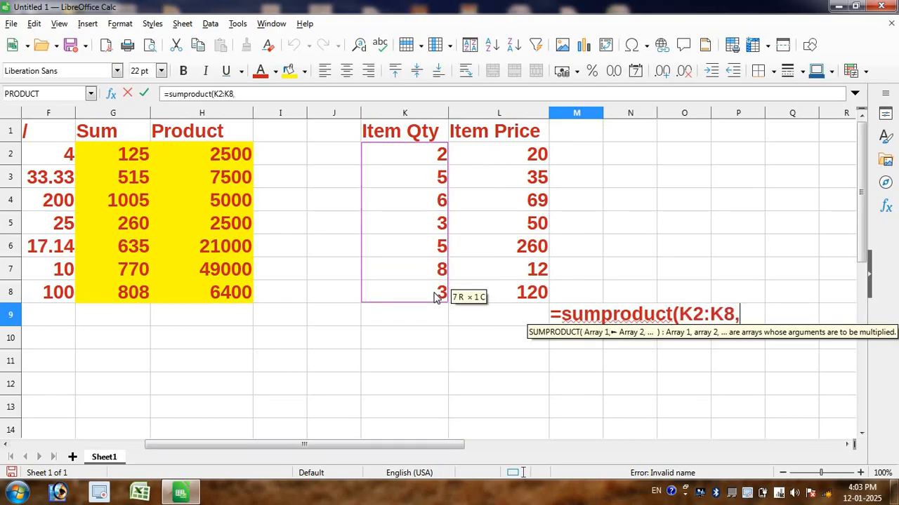
{"action": "left_click_drag", "start_coordinate": [511, 156], "coordinate": [507, 292]}
{"action": "key", "text": "Return"}
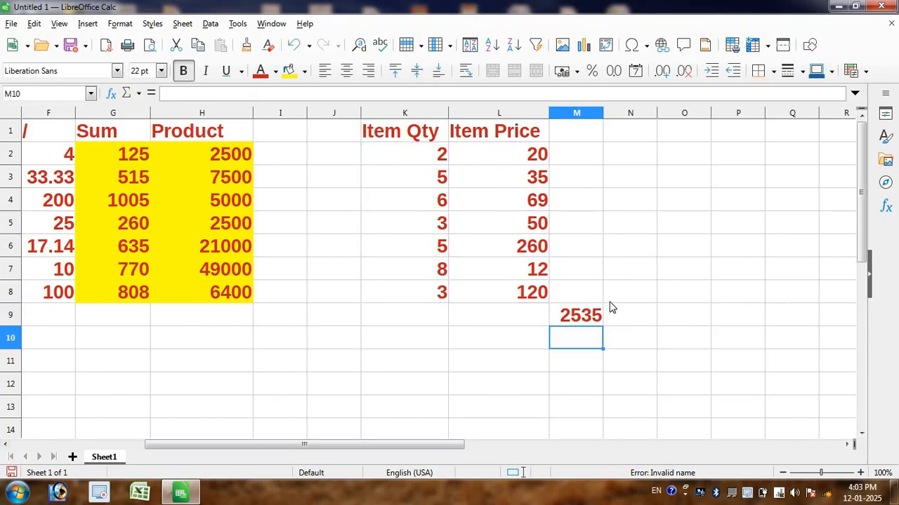
Step: Set the item quantity in cell K6 to 3 and the one in cell K7 to 6
{"action": "left_click", "coordinate": [563, 319]}
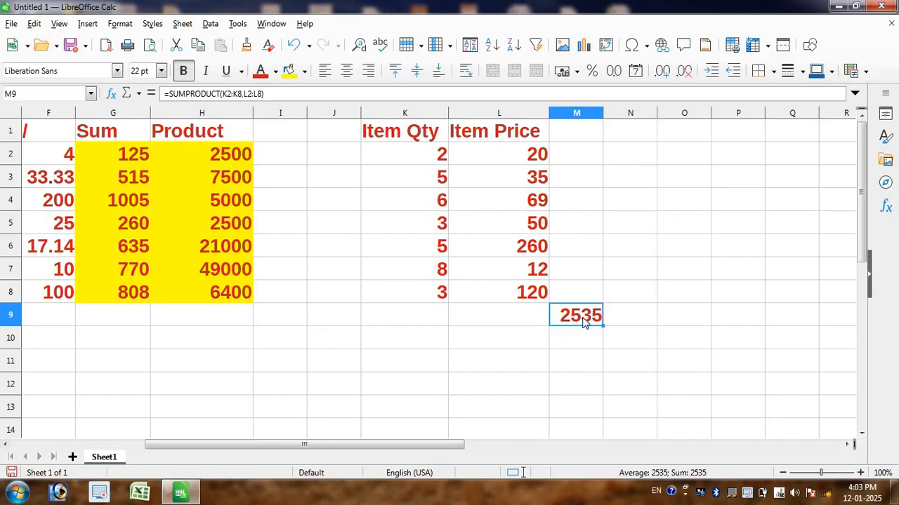
{"action": "double_click", "coordinate": [440, 245]}
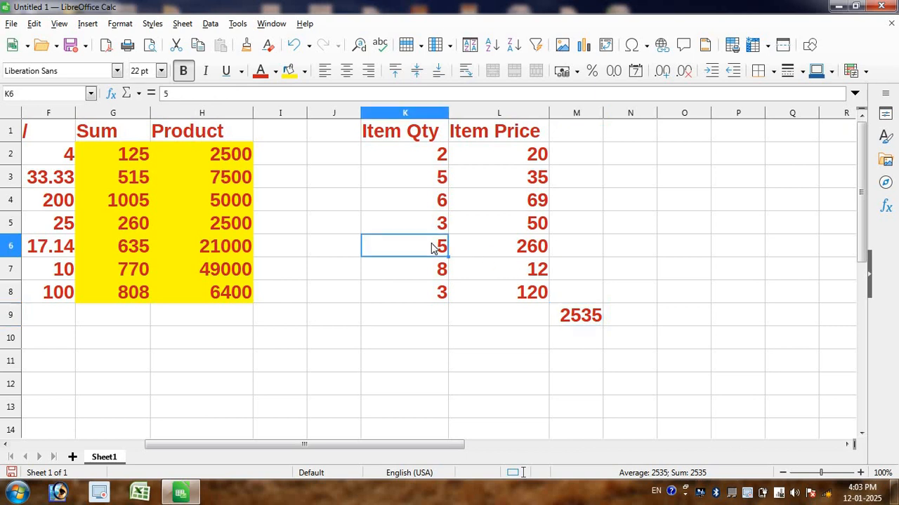
{"action": "key", "text": "BackSpace"}
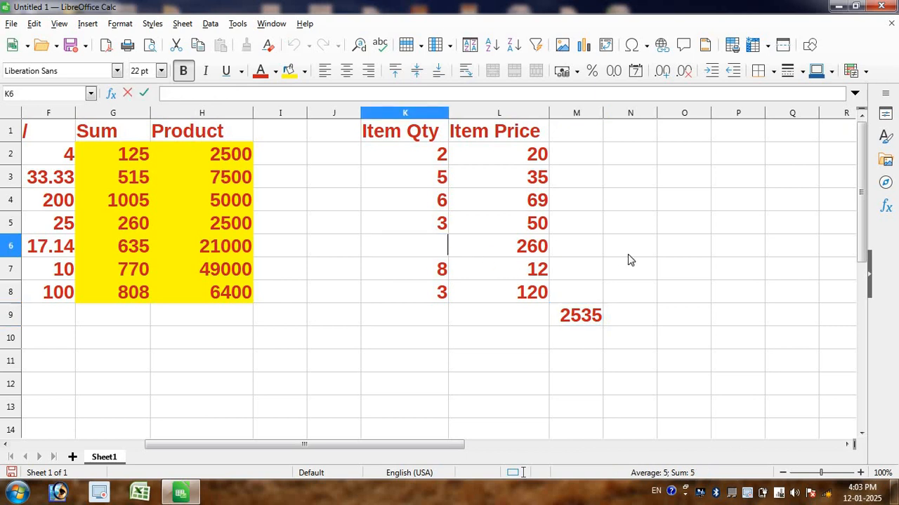
{"action": "type", "text": "3"}
{"action": "key", "text": "Return"}
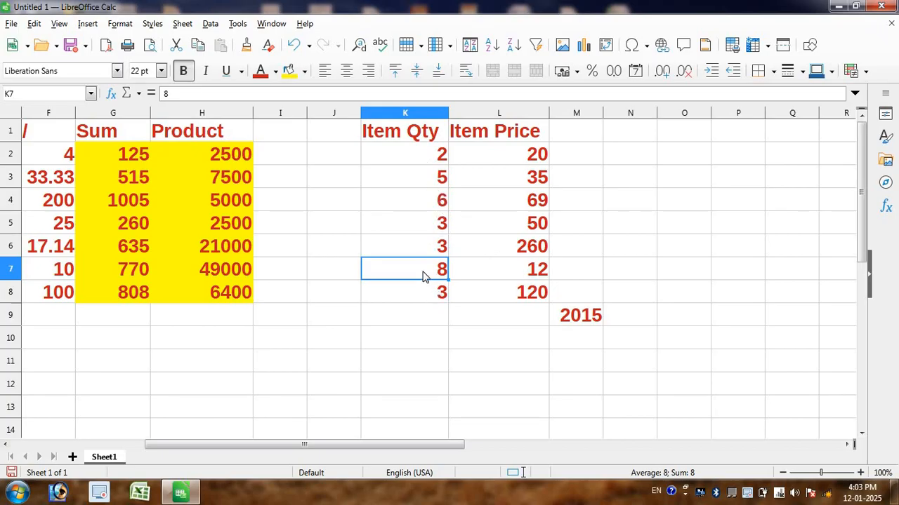
{"action": "type", "text": "6"}
{"action": "key", "text": "Return"}
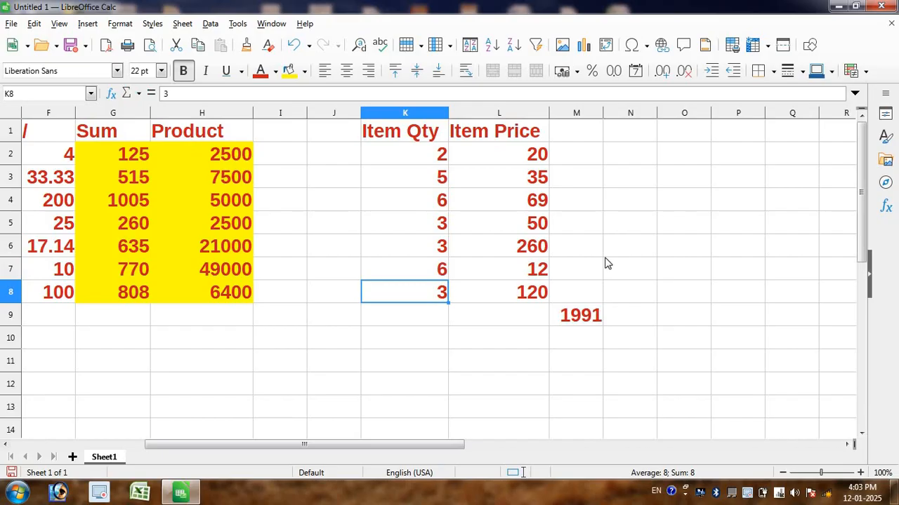
Step: Clear the SUMPRODUCT formula from cell M9 and enter the formula =K2*L2 in cell M2
{"action": "left_click", "coordinate": [577, 317]}
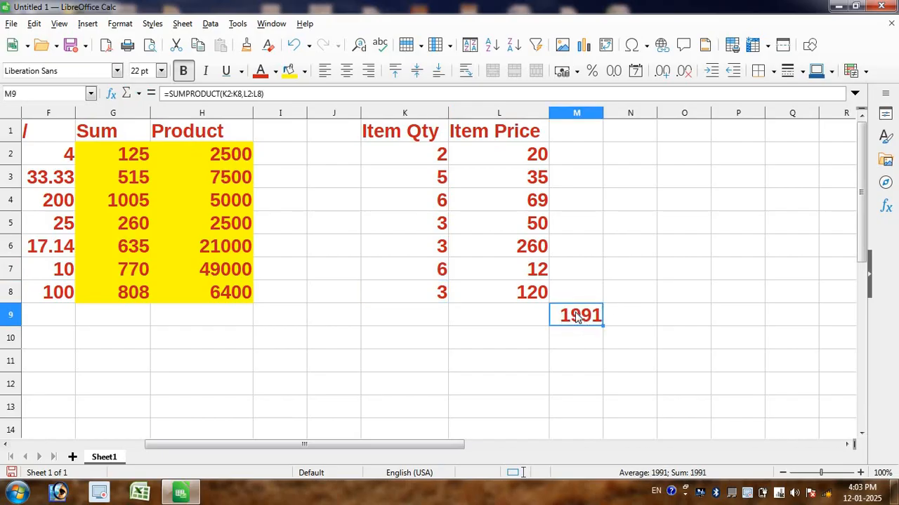
{"action": "key", "text": "Delete"}
{"action": "left_click", "coordinate": [578, 138]}
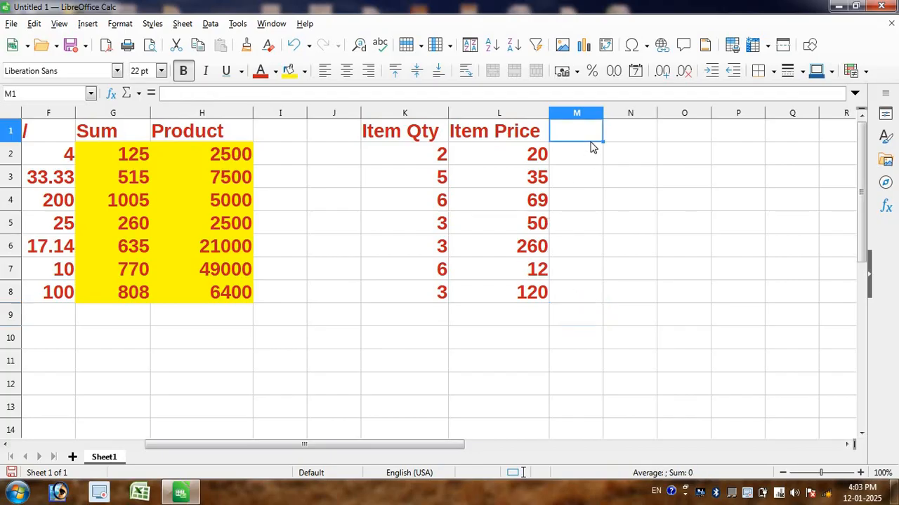
{"action": "left_click", "coordinate": [578, 154]}
{"action": "type", "text": "="}
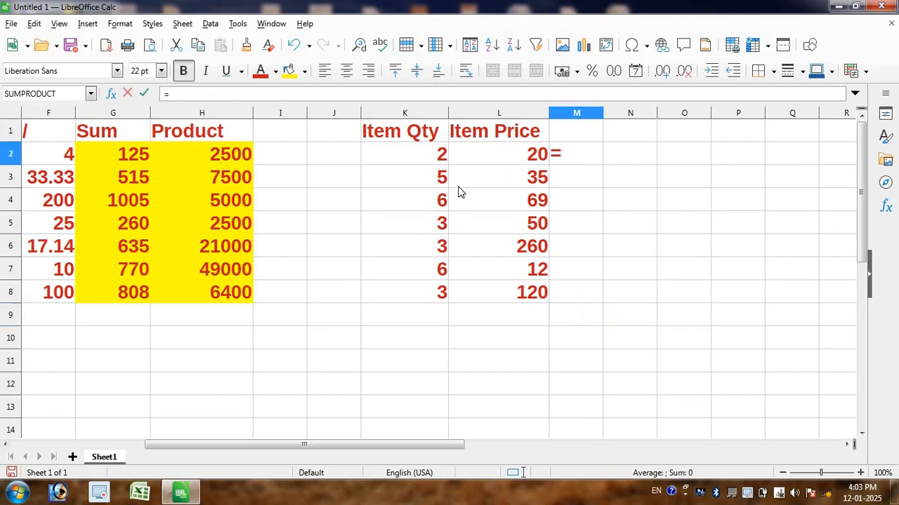
{"action": "left_click", "coordinate": [398, 164]}
{"action": "type", "text": "*"}
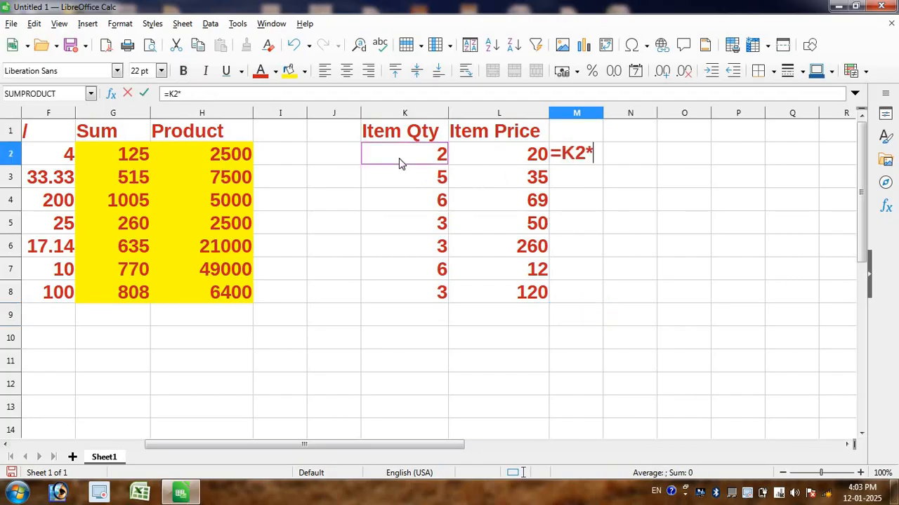
{"action": "left_click", "coordinate": [494, 154]}
{"action": "key", "text": "Return"}
Step: Fill the quantity-times-price formula from M2 down to M8 and total it in cell M9 with =SUM(M2:M8)
{"action": "left_click", "coordinate": [584, 150]}
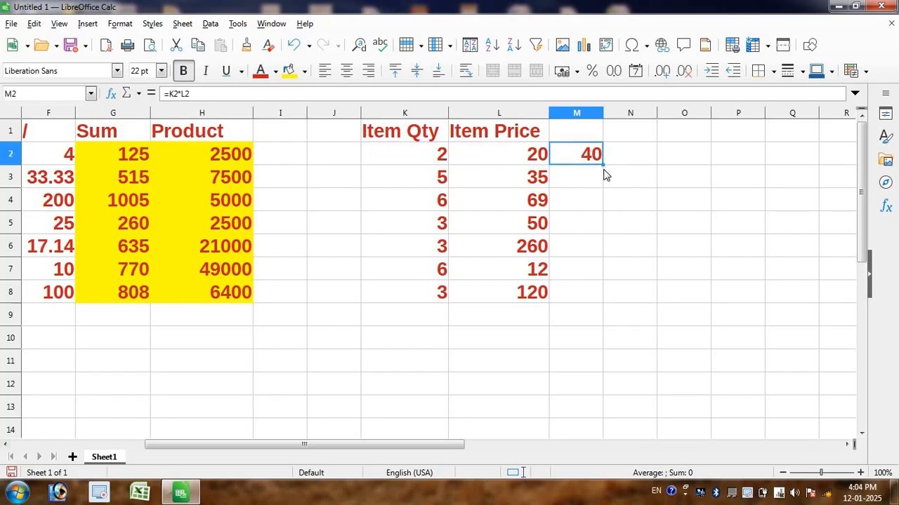
{"action": "double_click", "coordinate": [602, 166]}
{"action": "left_click", "coordinate": [578, 327]}
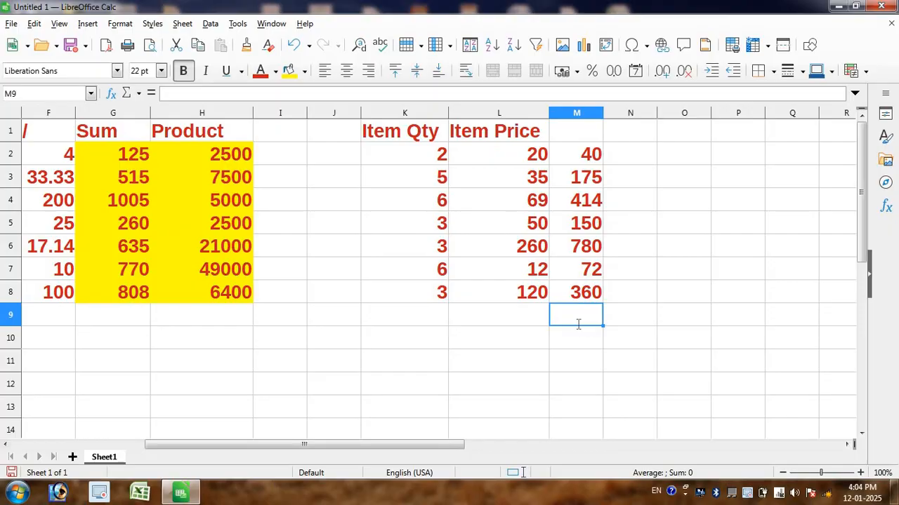
{"action": "key", "text": "alt+equal"}
{"action": "key", "text": "Return"}
{"action": "left_click", "coordinate": [576, 321]}
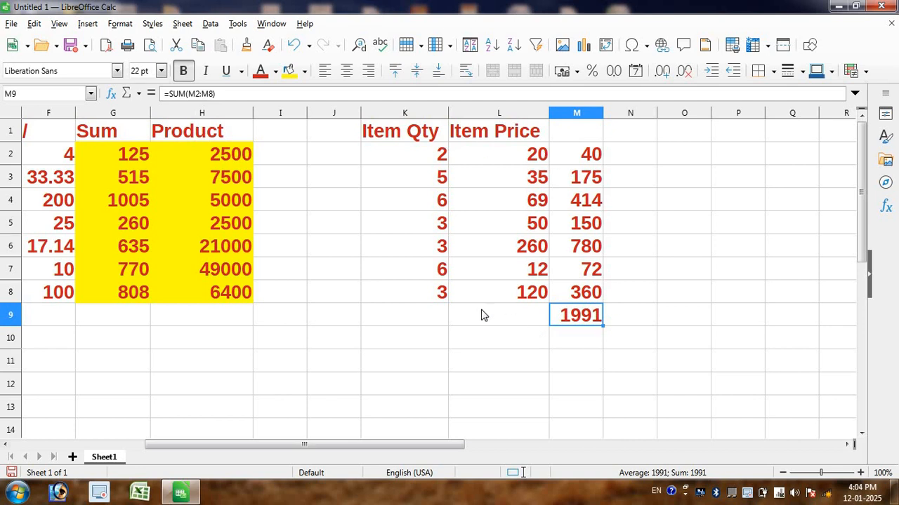
Step: Examine the Sum and Product columns in rows 1 to 8 and the total formula in cell M9
{"action": "left_click_drag", "start_coordinate": [127, 131], "coordinate": [119, 270]}
{"action": "left_click_drag", "start_coordinate": [189, 137], "coordinate": [208, 295]}
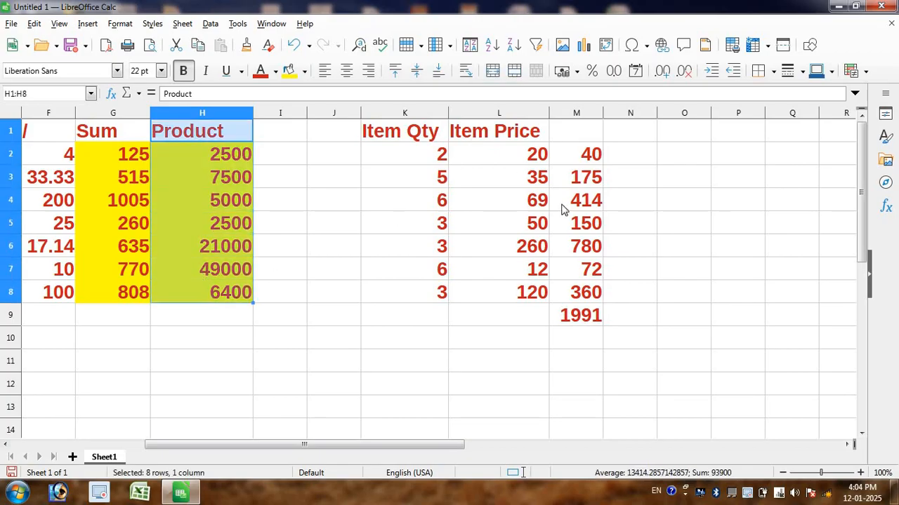
{"action": "double_click", "coordinate": [574, 314]}
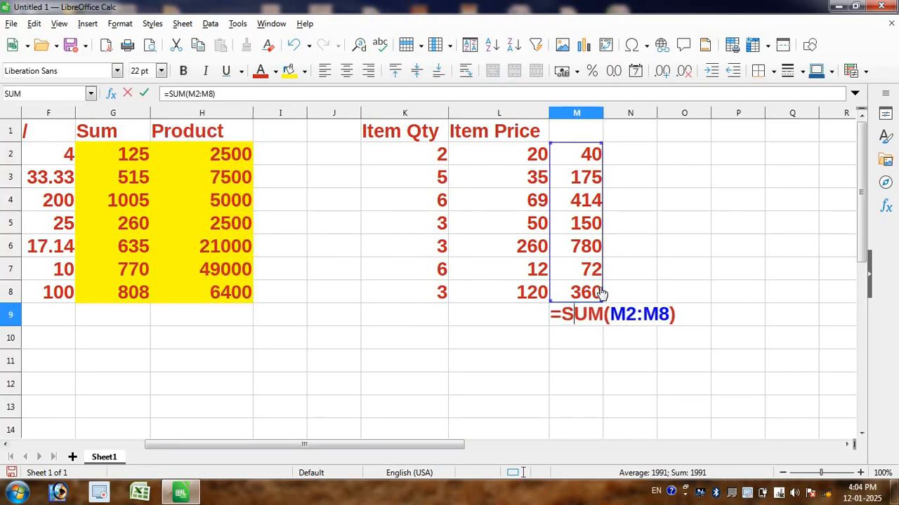
{"action": "key", "text": "Return"}
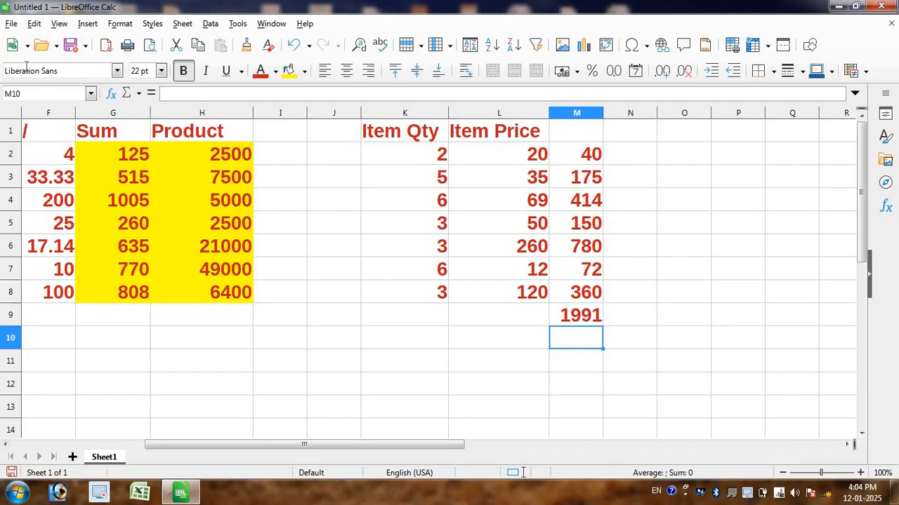
Step: Start saving the spreadsheet and choose Excel 2007–365 as its file type
{"action": "left_click", "coordinate": [10, 25]}
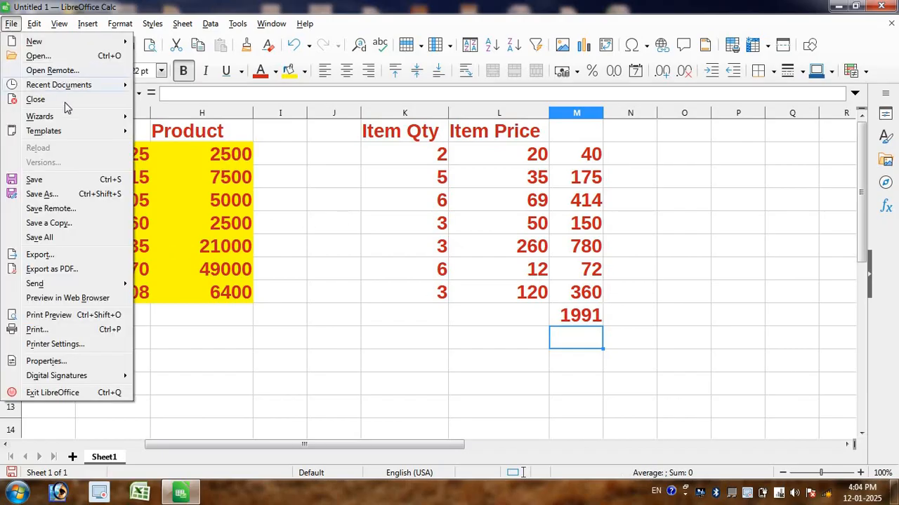
{"action": "key", "text": "Escape"}
{"action": "key", "text": "ctrl+s"}
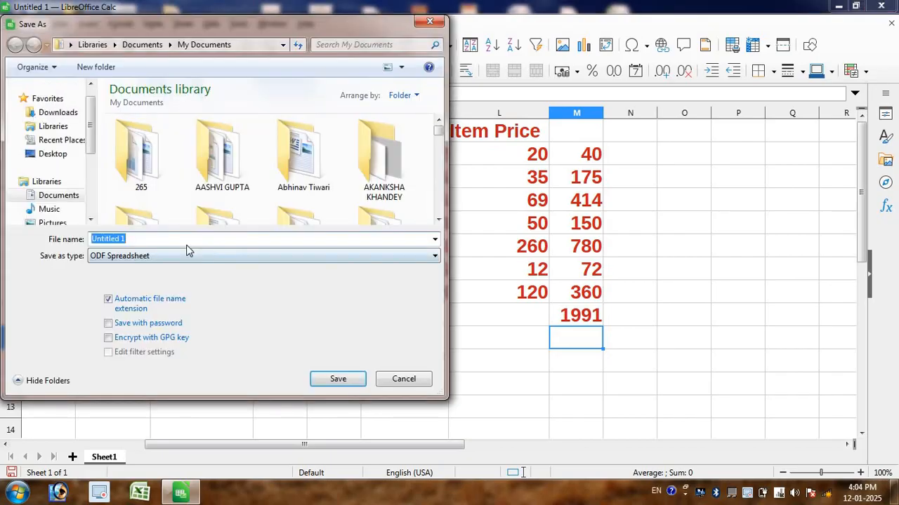
{"action": "left_click", "coordinate": [137, 257]}
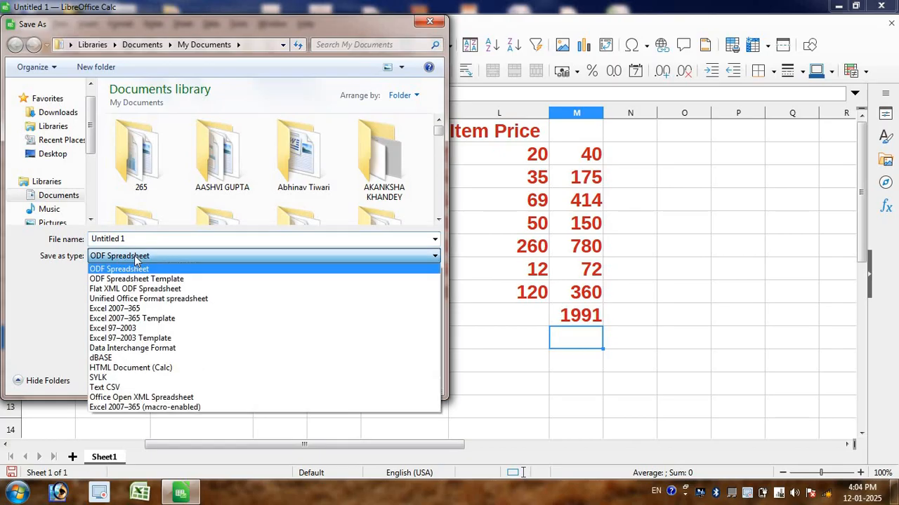
{"action": "left_click", "coordinate": [161, 313]}
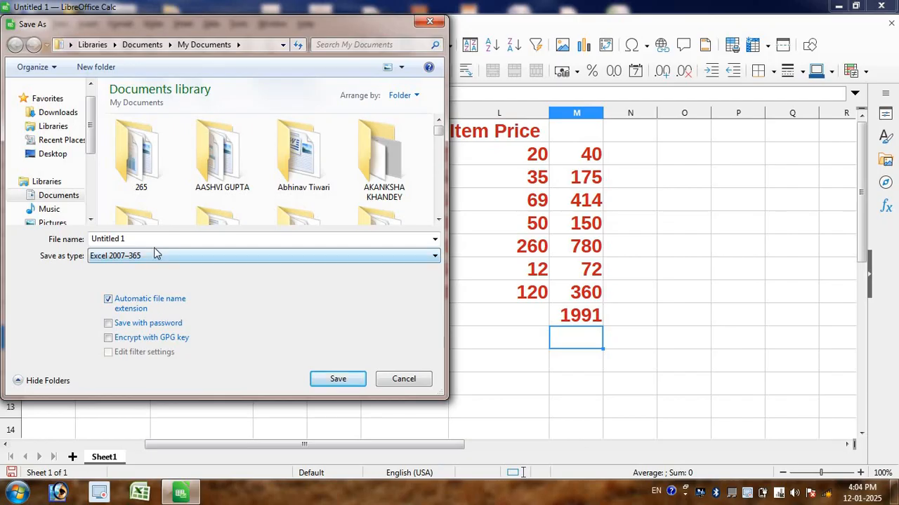
Step: Save the spreadsheet as SS1 in the Libre Office Docs folder, keeping the Excel 2007–365 format
{"action": "key", "text": "shift+Tab"}
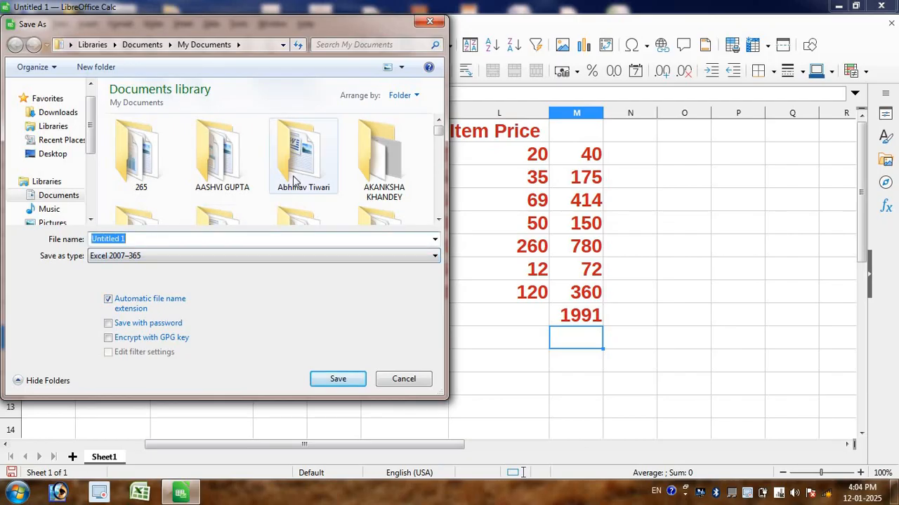
{"action": "left_click", "coordinate": [241, 189]}
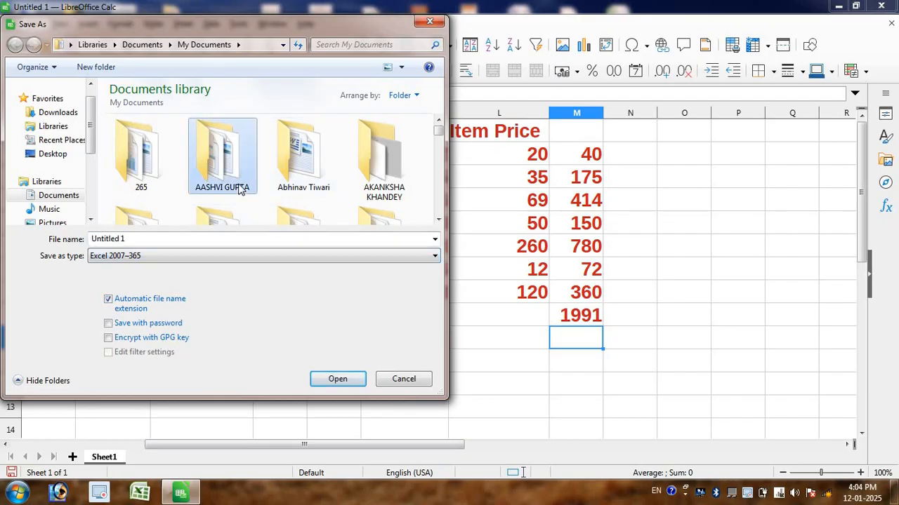
{"action": "key", "text": "l"}
{"action": "key", "text": "i"}
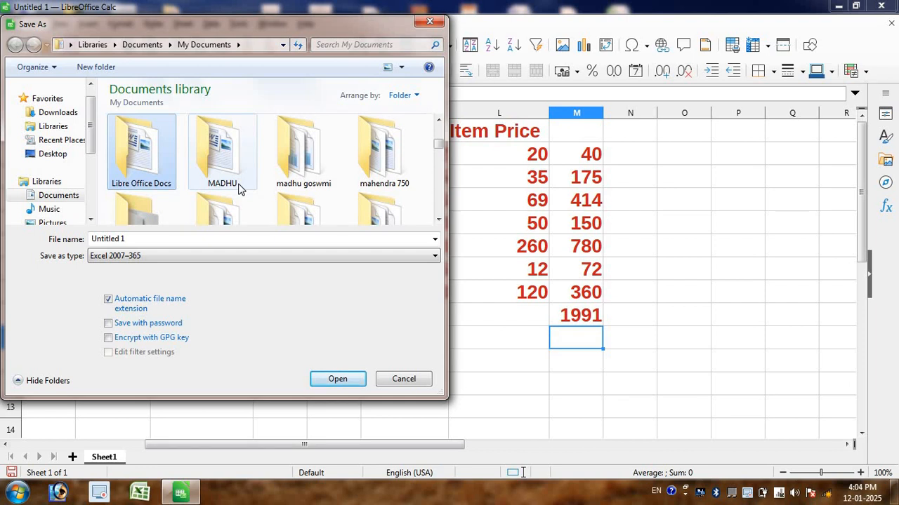
{"action": "double_click", "coordinate": [151, 191]}
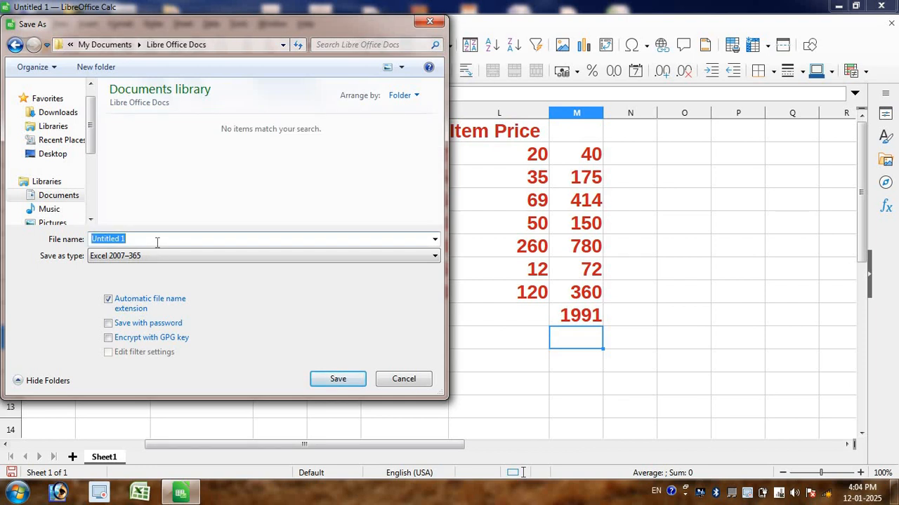
{"action": "type", "text": "s"}
{"action": "left_click", "coordinate": [340, 379]}
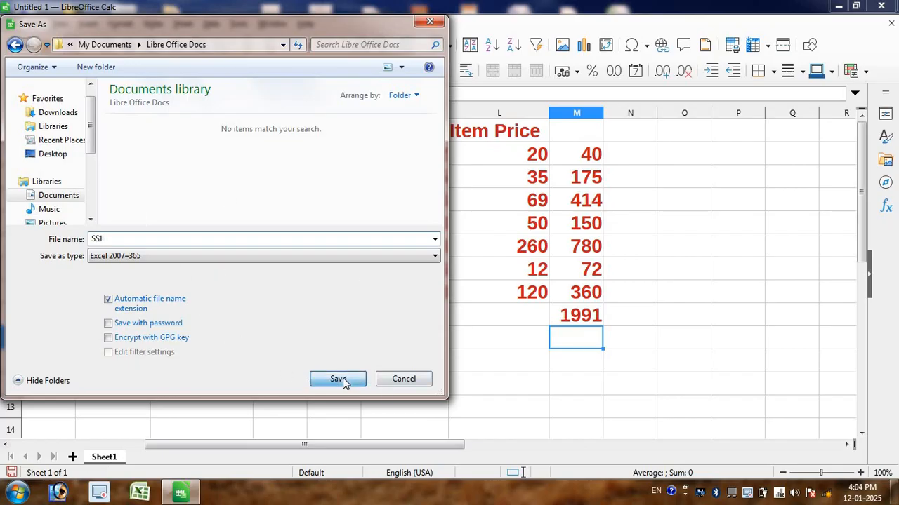
{"action": "left_click", "coordinate": [481, 290]}
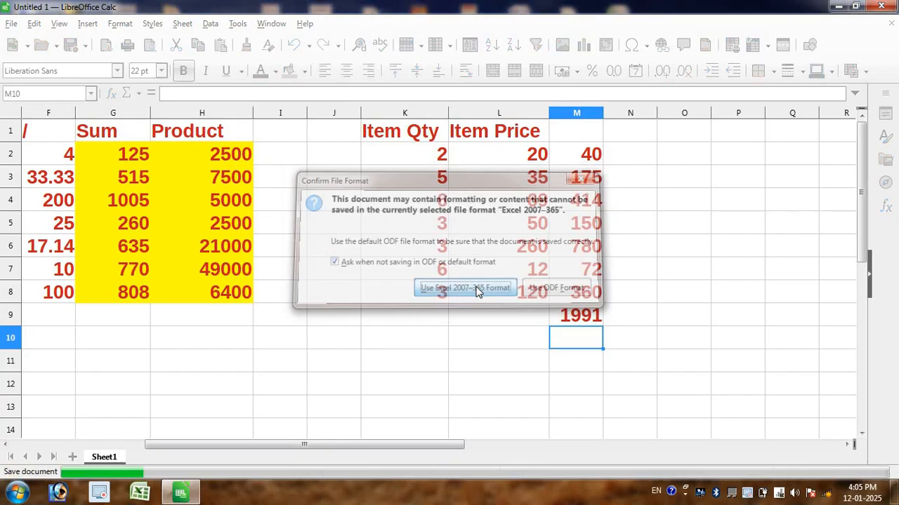
Step: Close the saved spreadsheet and launch LibreOffice 7.6 from the desktop
{"action": "left_click", "coordinate": [881, 7]}
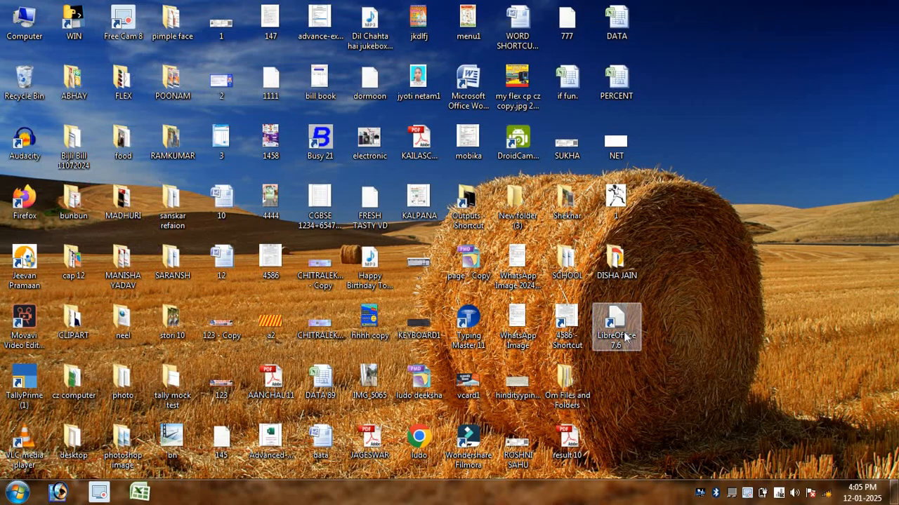
{"action": "double_click", "coordinate": [617, 330]}
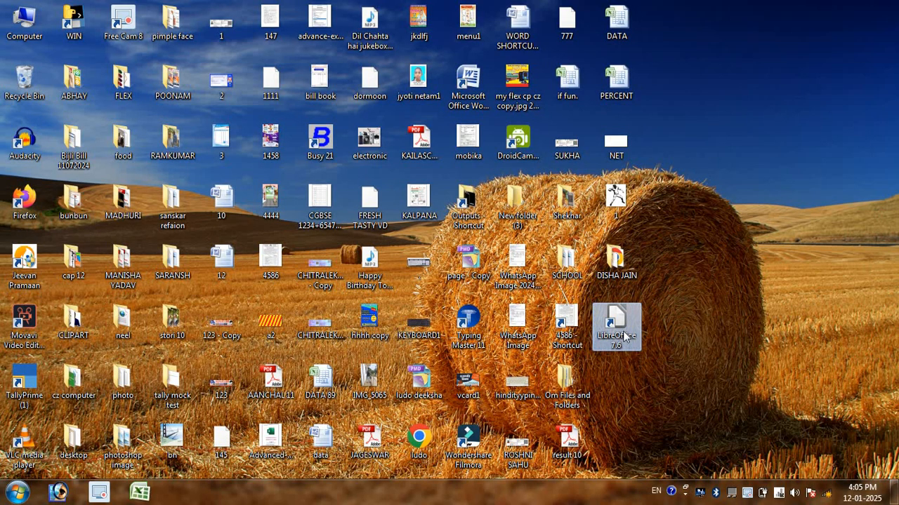